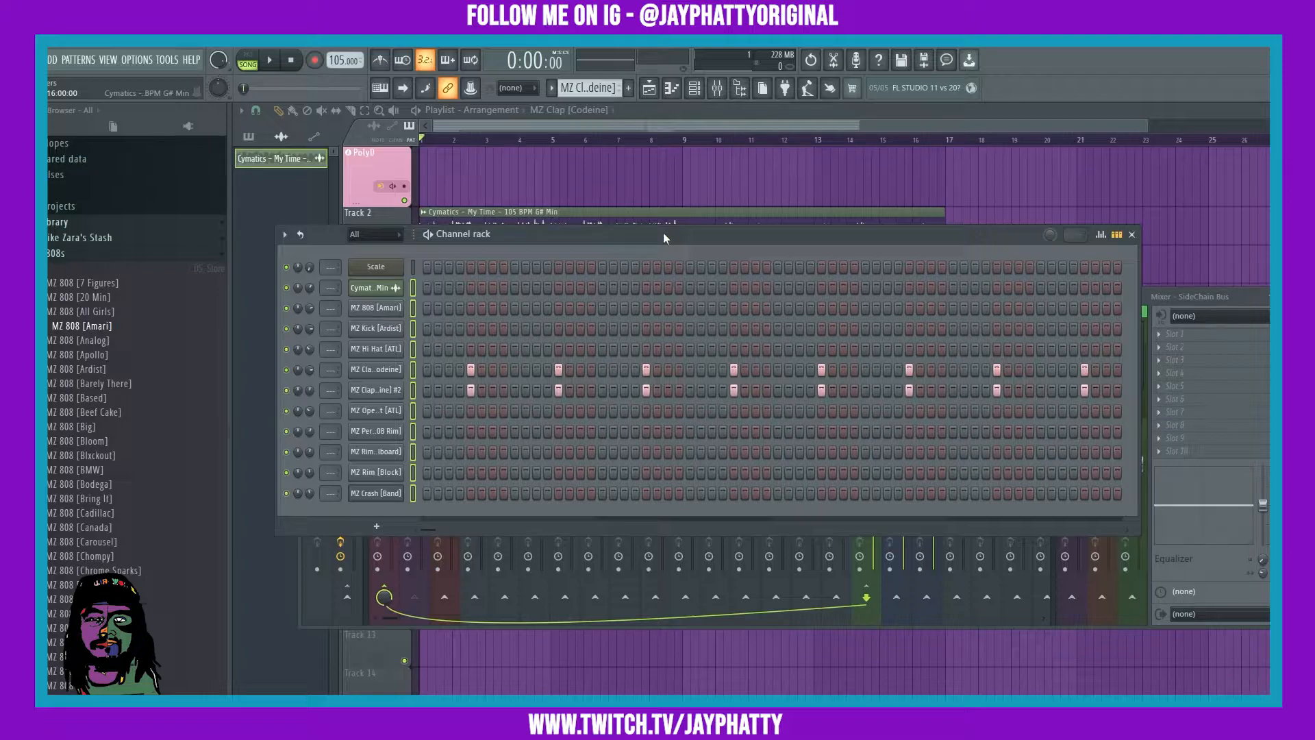
Select every channel below Scale in the channel rack and shift the SideChain Bus, PolyD and DSBB mixer tracks to inserts 20–22.
{"action": "left_click", "coordinate": [414, 288]}
{"action": "left_click", "coordinate": [413, 267]}
{"action": "left_click", "coordinate": [320, 598]}
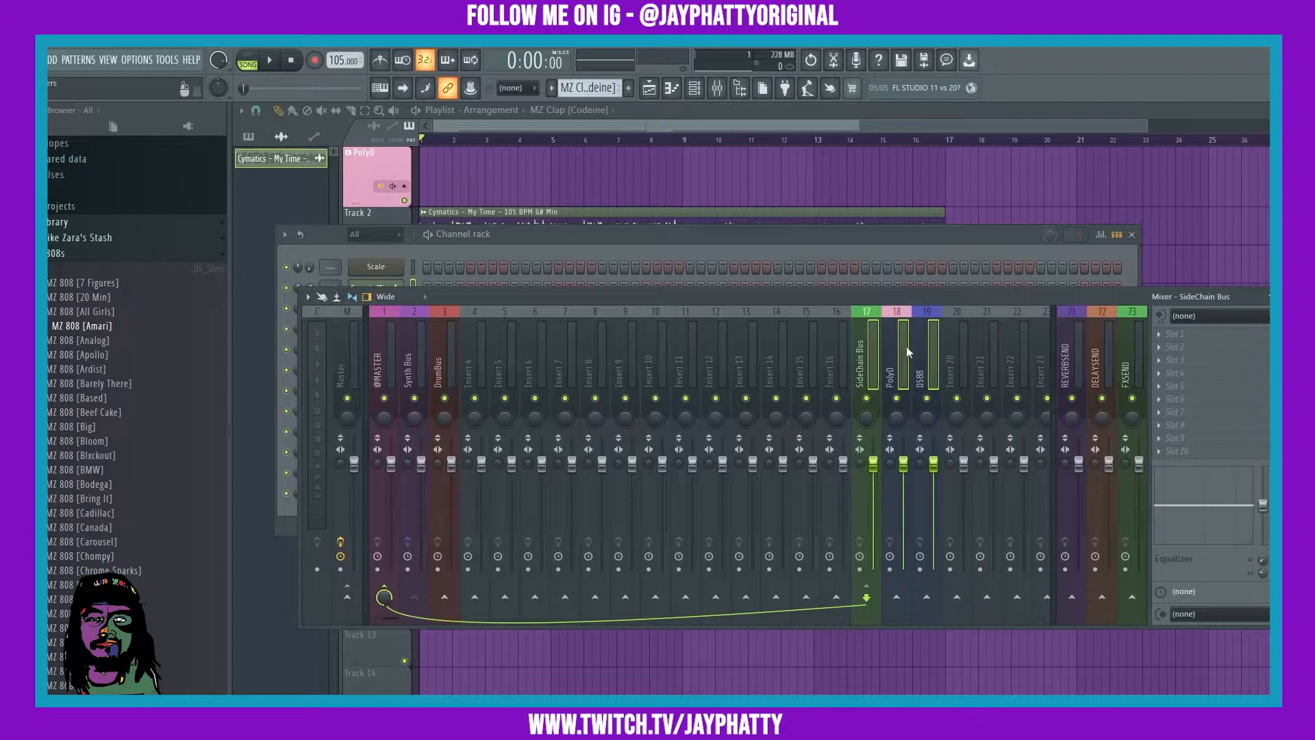
{"action": "scroll", "coordinate": [911, 350], "scroll_direction": "down", "scroll_amount": 3, "text": "shift"}
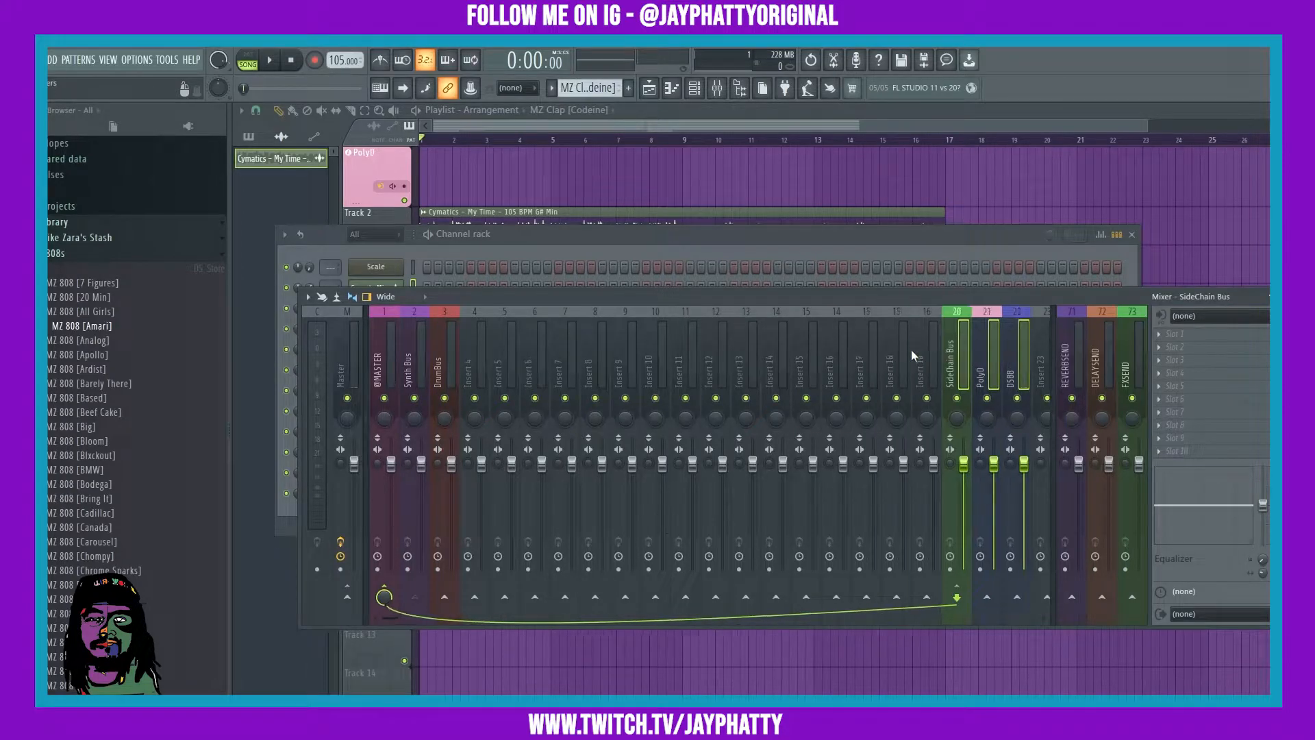
Route the selected channels to consecutive mixer tracks starting from Insert 4.
{"action": "right_click", "coordinate": [479, 360]}
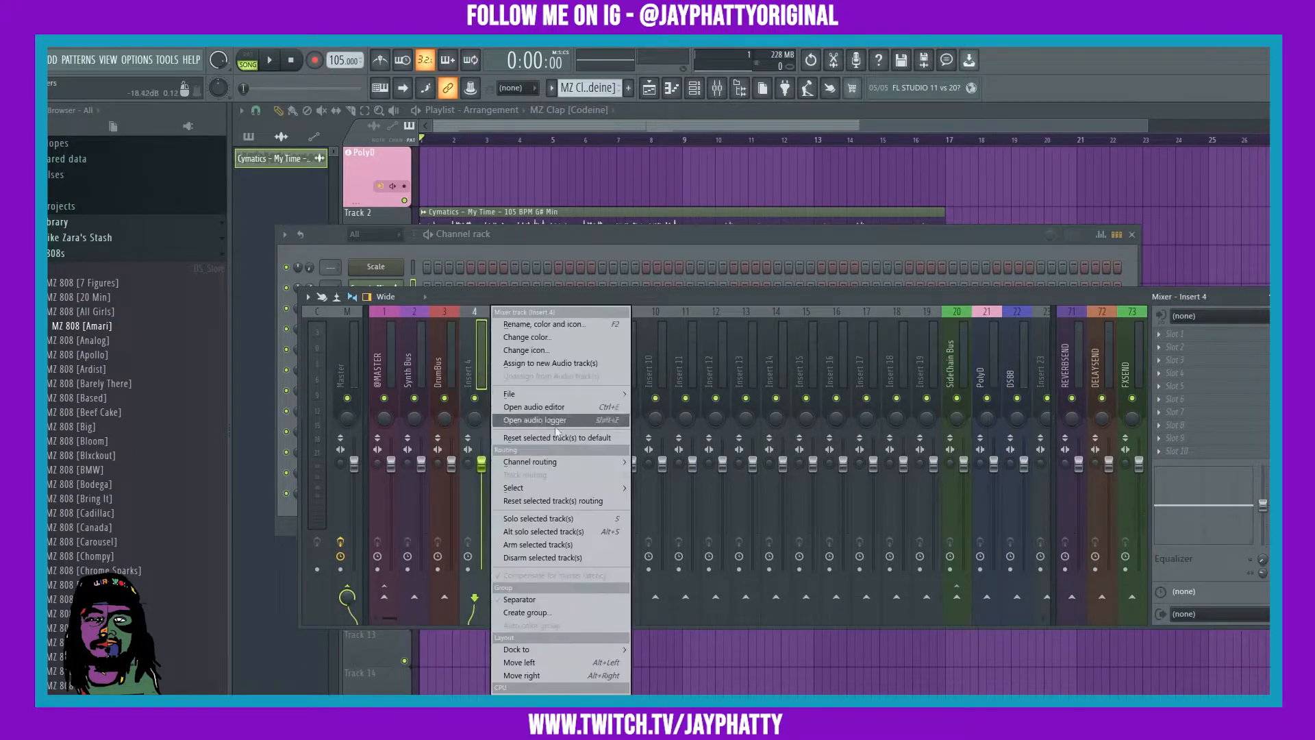
{"action": "mouse_move", "coordinate": [553, 462]}
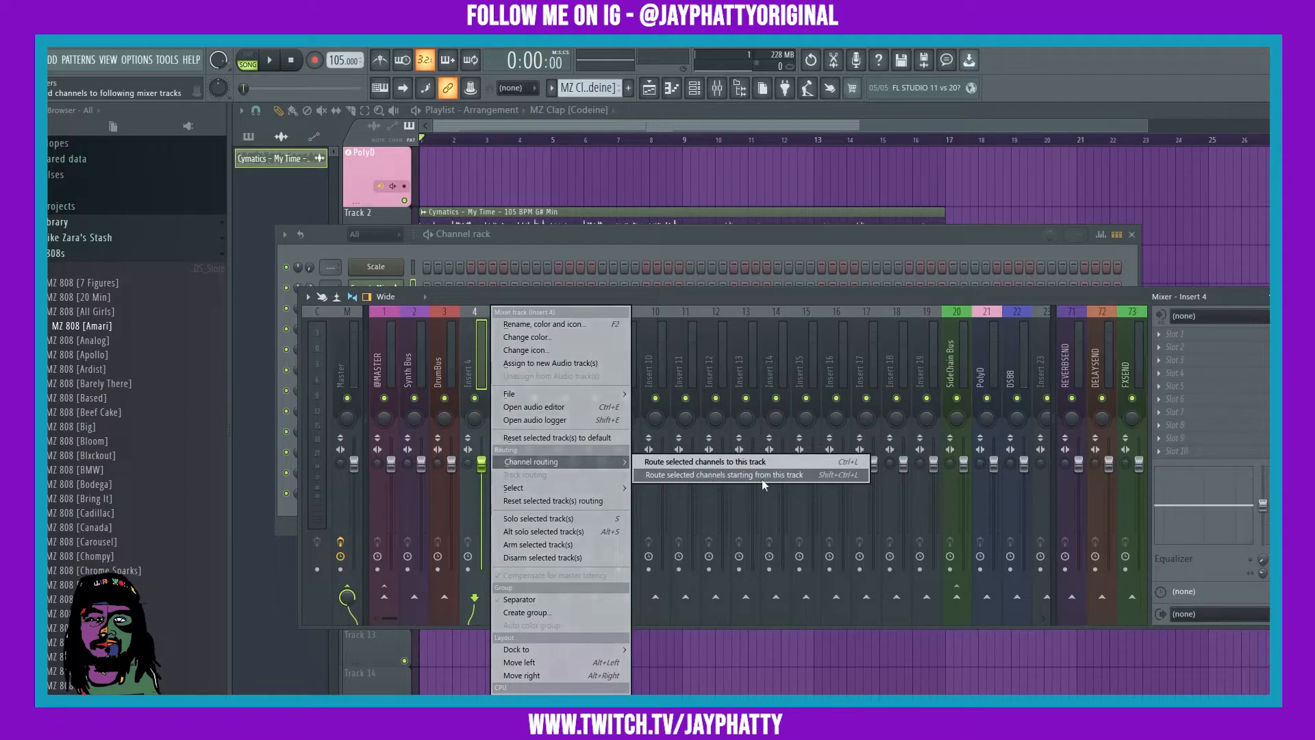
{"action": "left_click", "coordinate": [788, 475]}
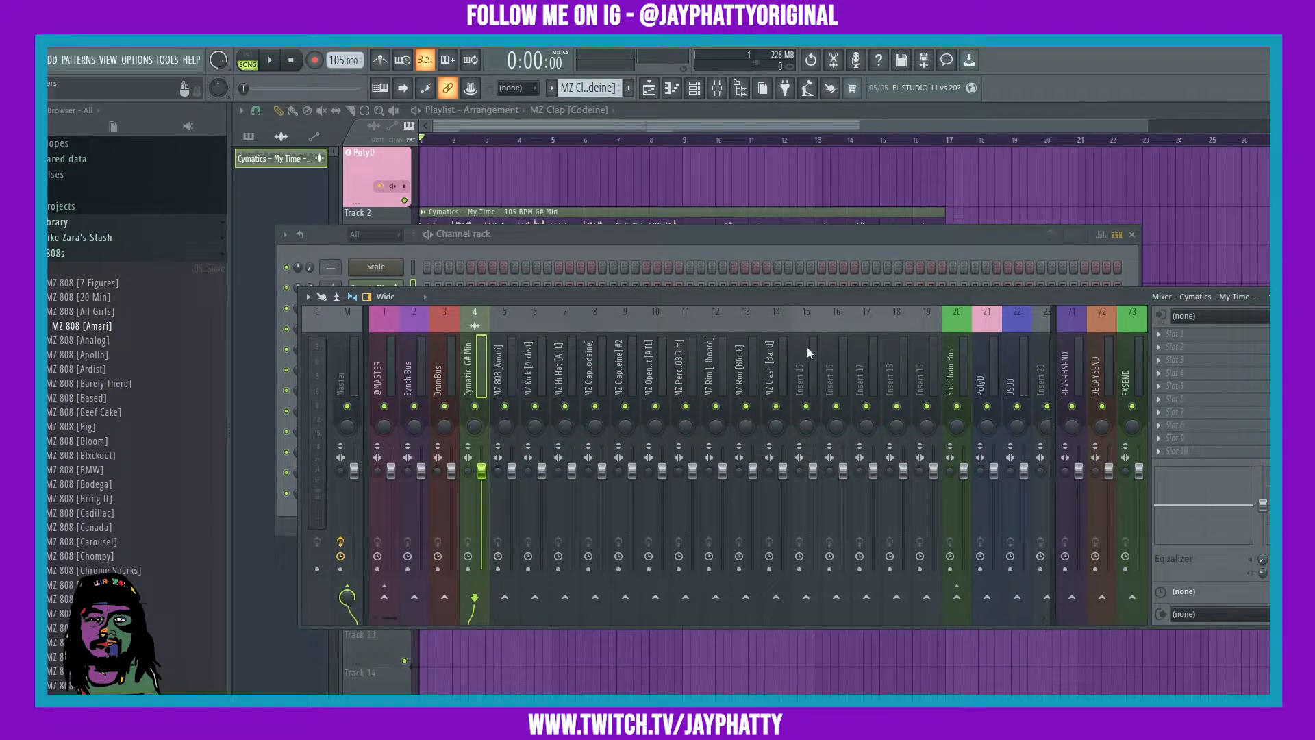
Move the SideChain Bus, PolyD and DSBB mixer tracks together back to inserts 16–18.
{"action": "left_click", "coordinate": [952, 360]}
{"action": "left_click", "coordinate": [1021, 359], "text": "shift"}
{"action": "key", "text": "alt+Left"}
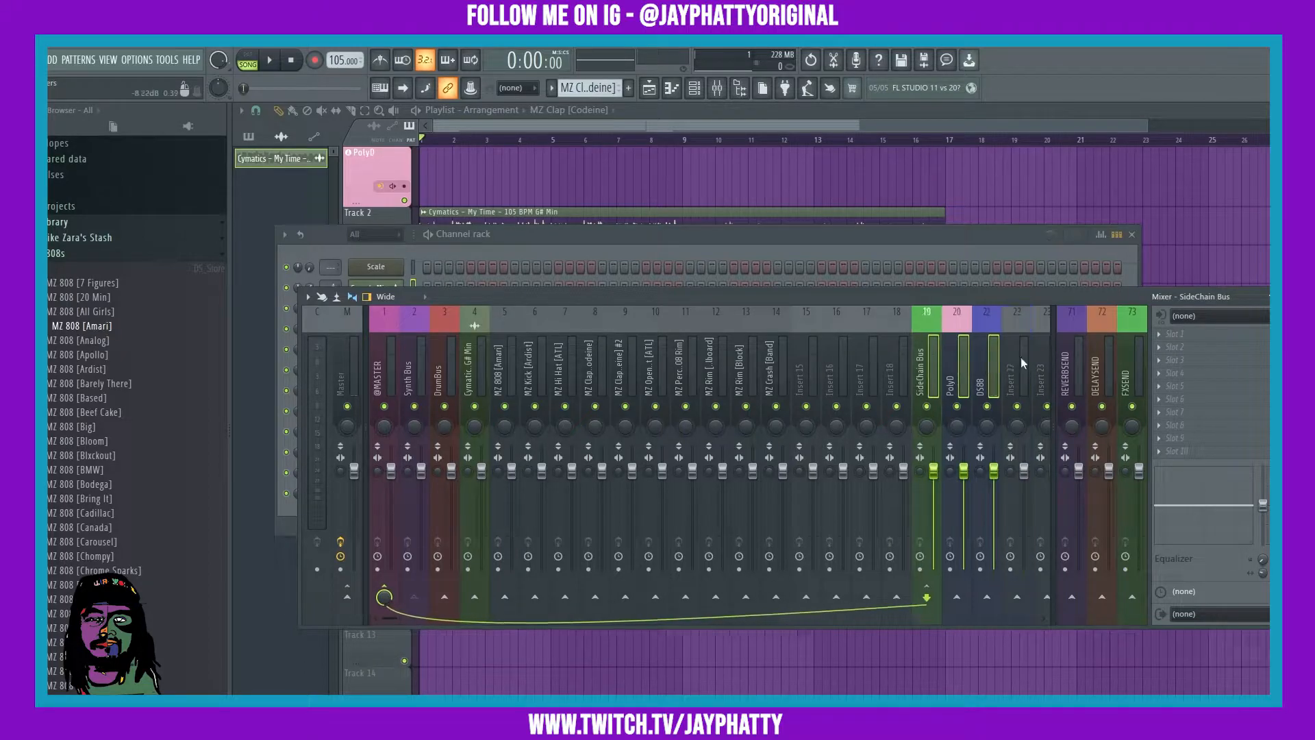
{"action": "key", "text": "alt+Left"}
{"action": "key", "text": "alt+Left"}
{"action": "key", "text": "alt+Left"}
Route all drum mixer tracks from MZ Kick [Ardist] through MZ Crash [Band] to the DrumBus only.
{"action": "left_click", "coordinate": [526, 351]}
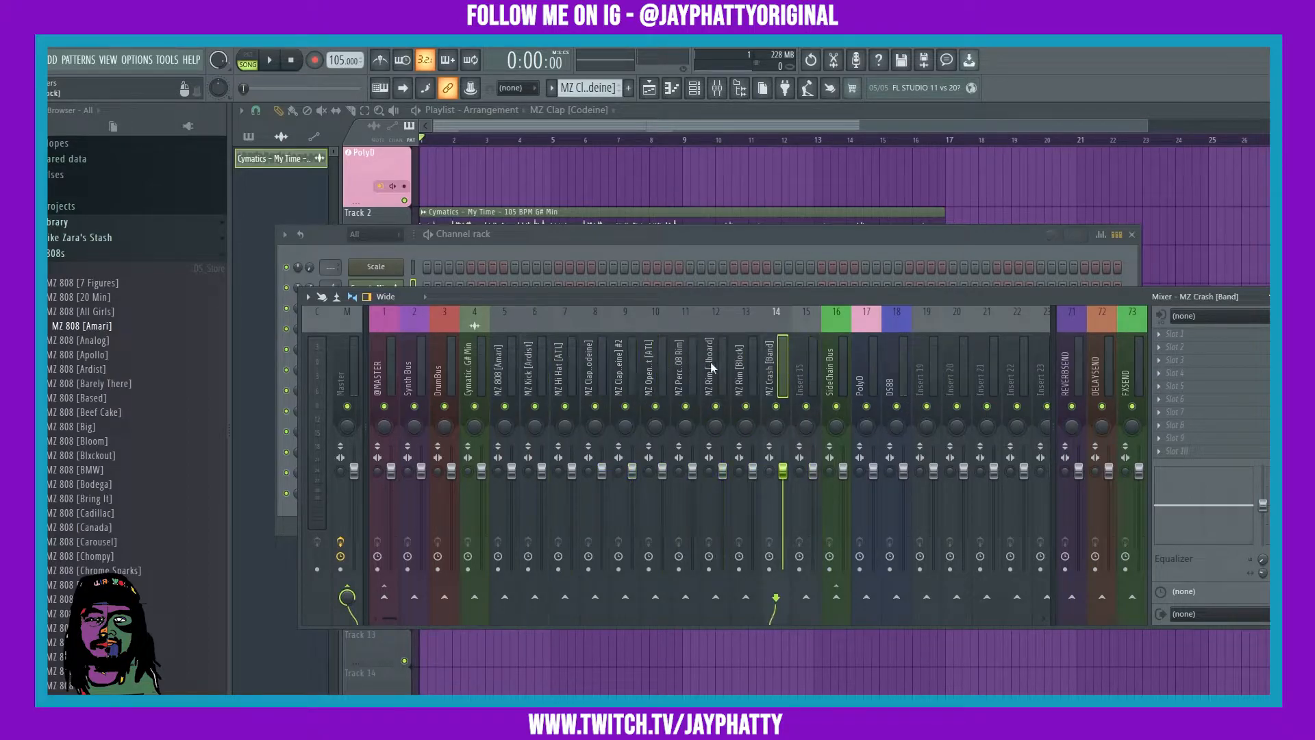
{"action": "left_click_drag", "start_coordinate": [545, 376], "coordinate": [774, 368]}
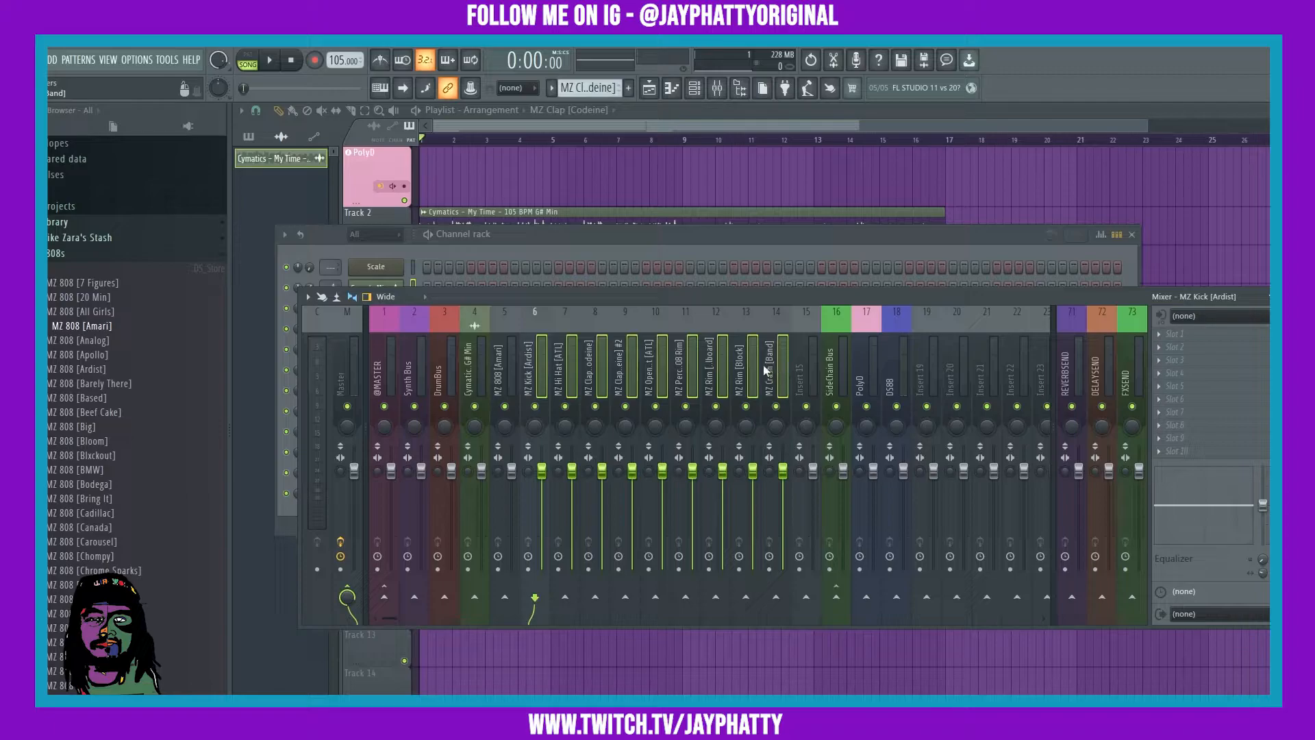
{"action": "left_click", "coordinate": [510, 374]}
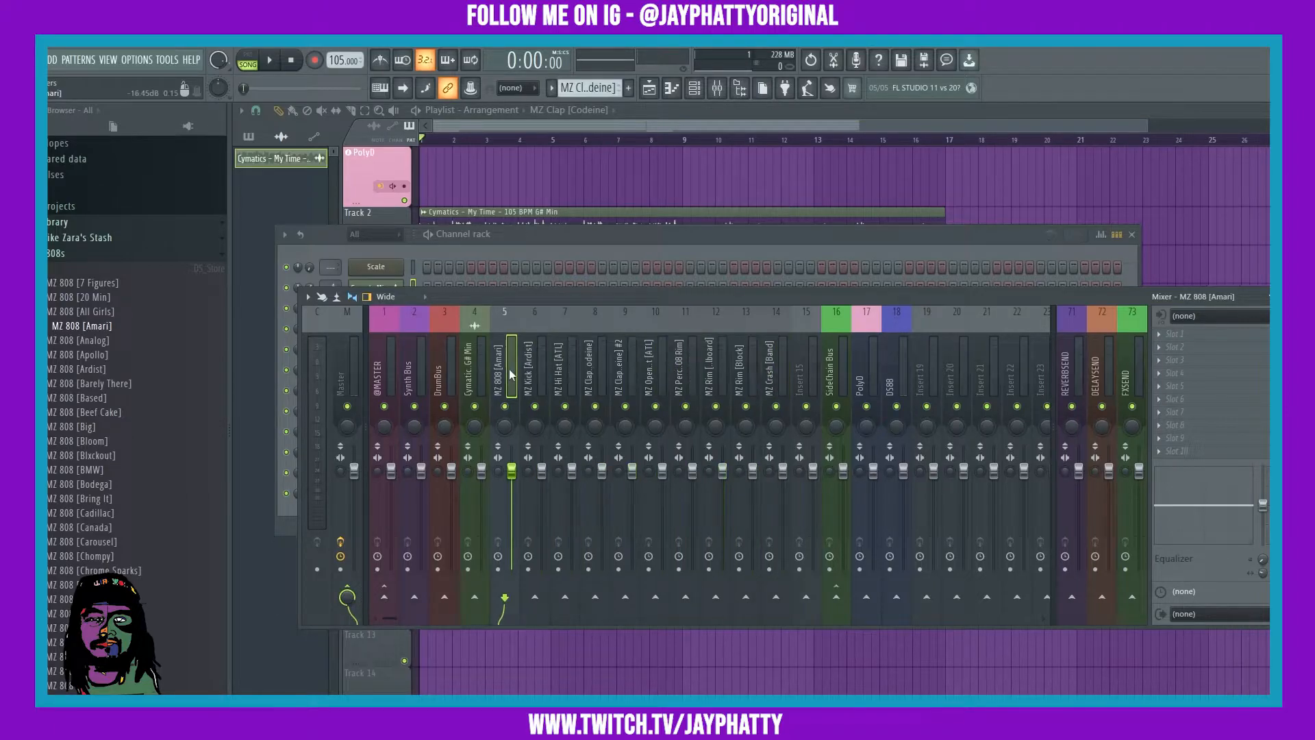
{"action": "left_click", "coordinate": [539, 370]}
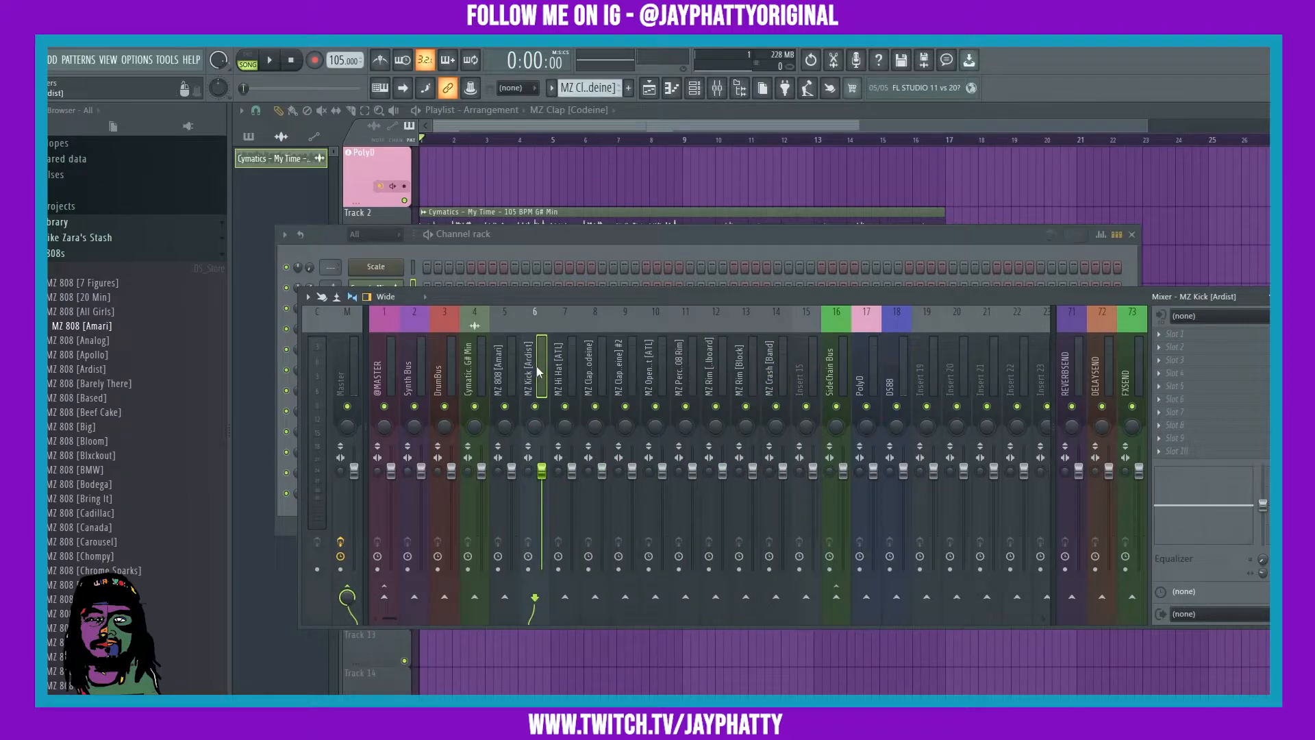
{"action": "left_click_drag", "start_coordinate": [537, 356], "coordinate": [762, 360]}
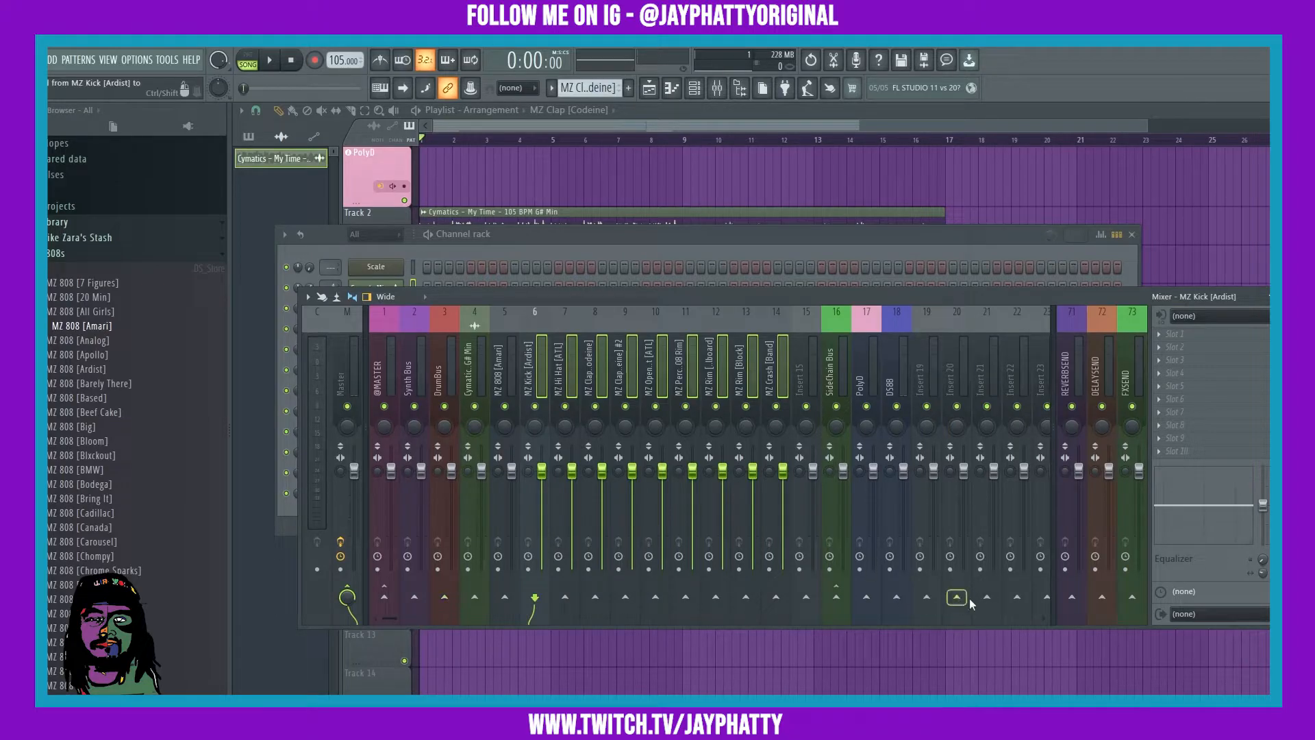
{"action": "right_click", "coordinate": [442, 601]}
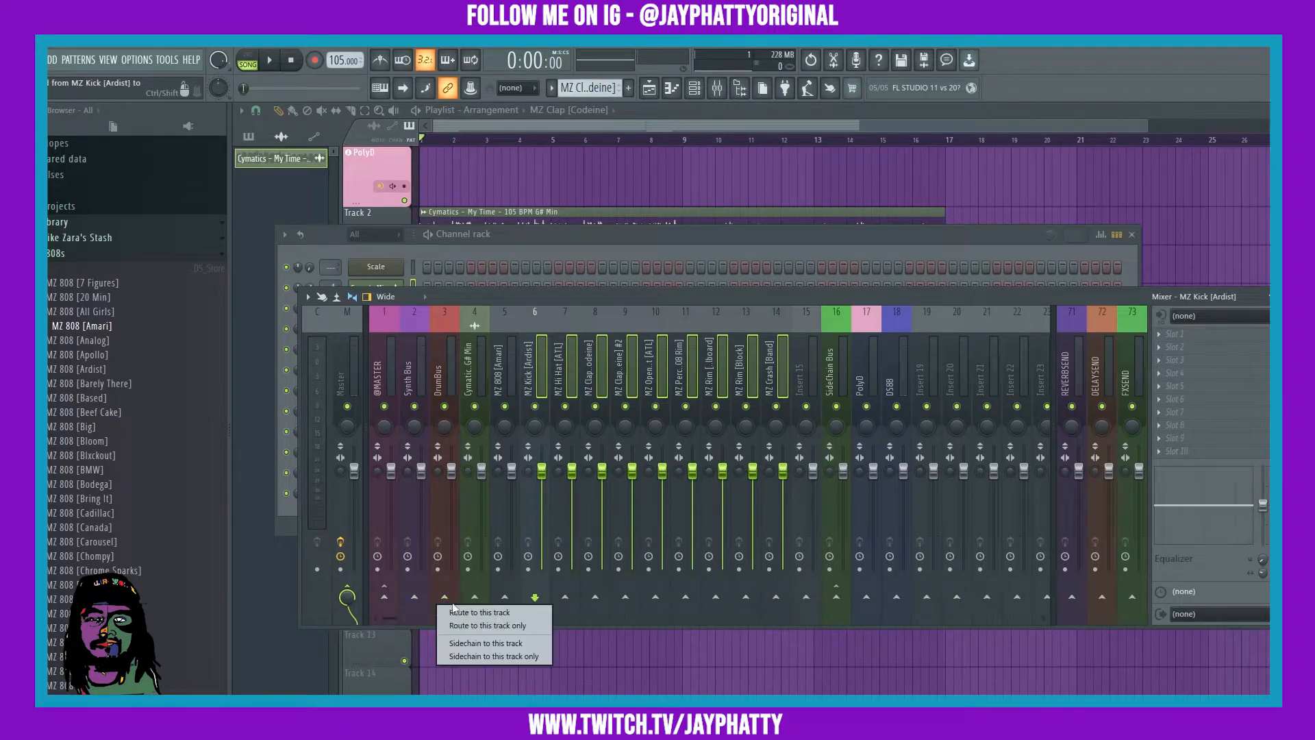
{"action": "left_click", "coordinate": [490, 625]}
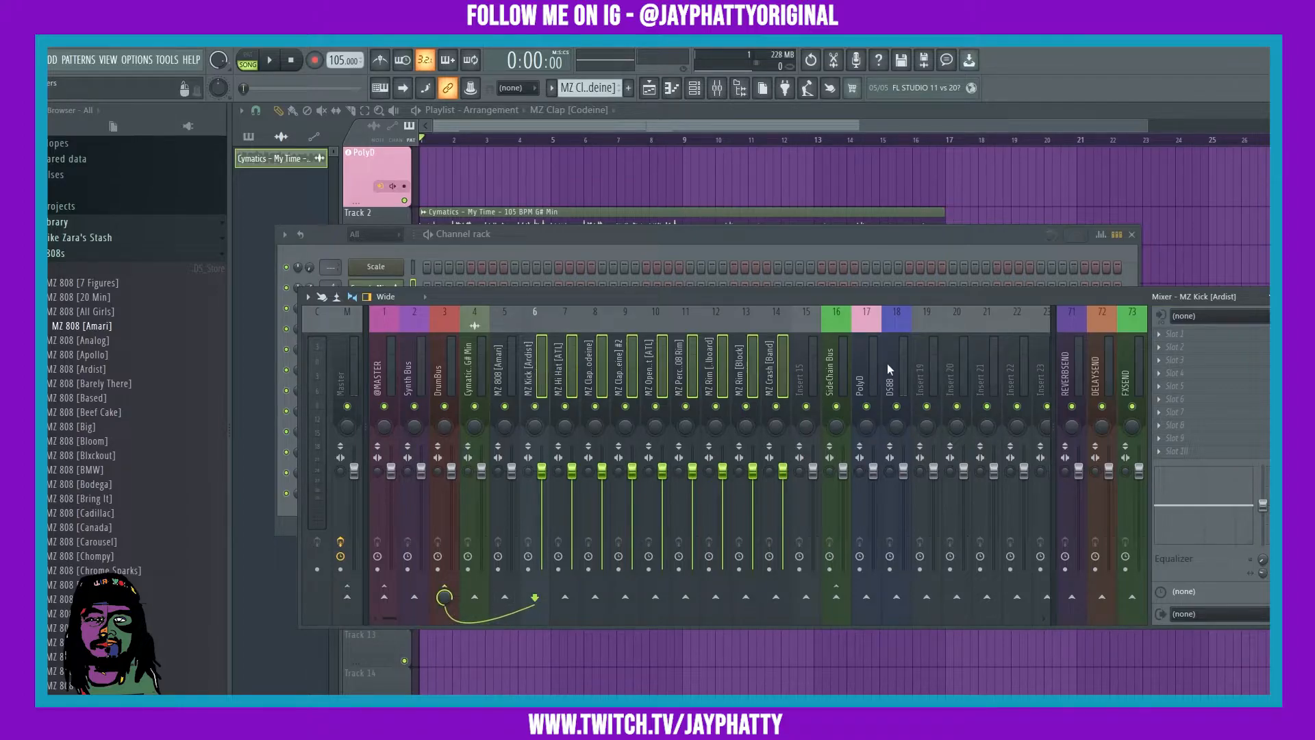
Colour the selected drum mixer tracks, MZ Kick through MZ Crash, red.
{"action": "right_click", "coordinate": [540, 366]}
{"action": "left_click", "coordinate": [582, 333]}
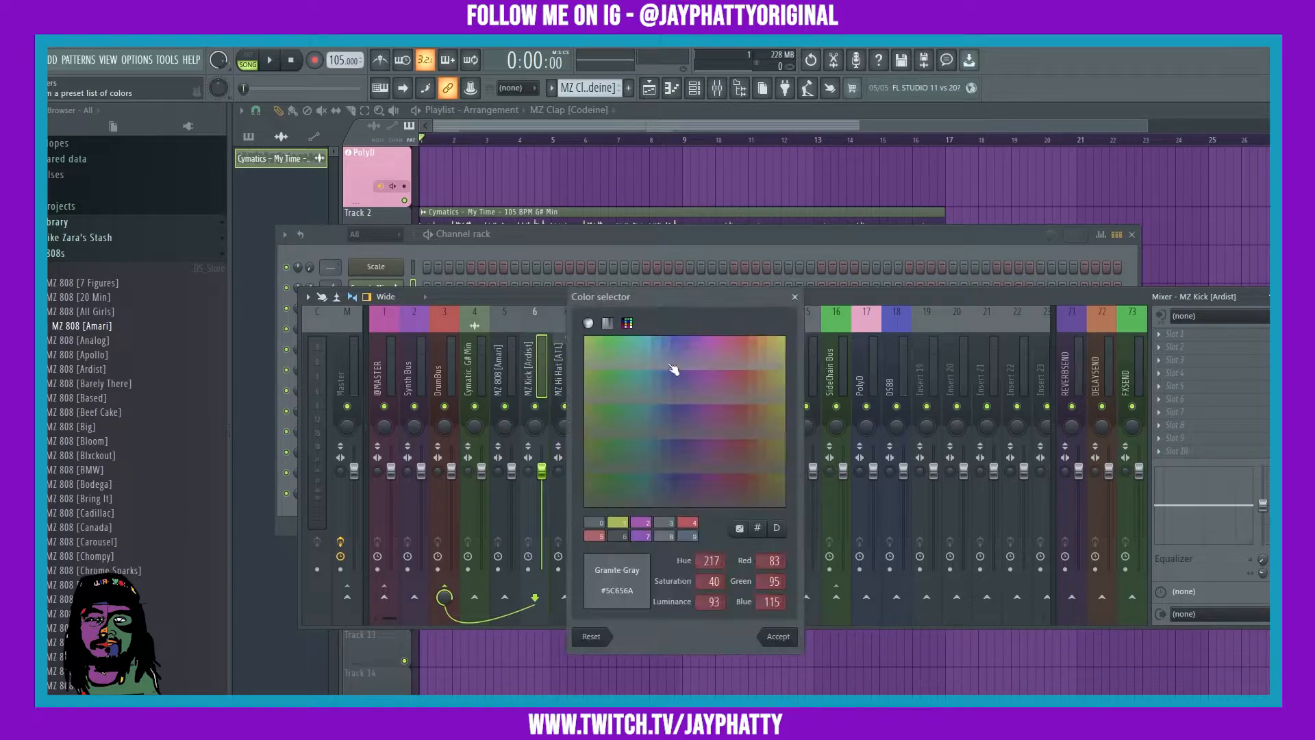
{"action": "left_click", "coordinate": [750, 351]}
{"action": "left_click", "coordinate": [779, 637]}
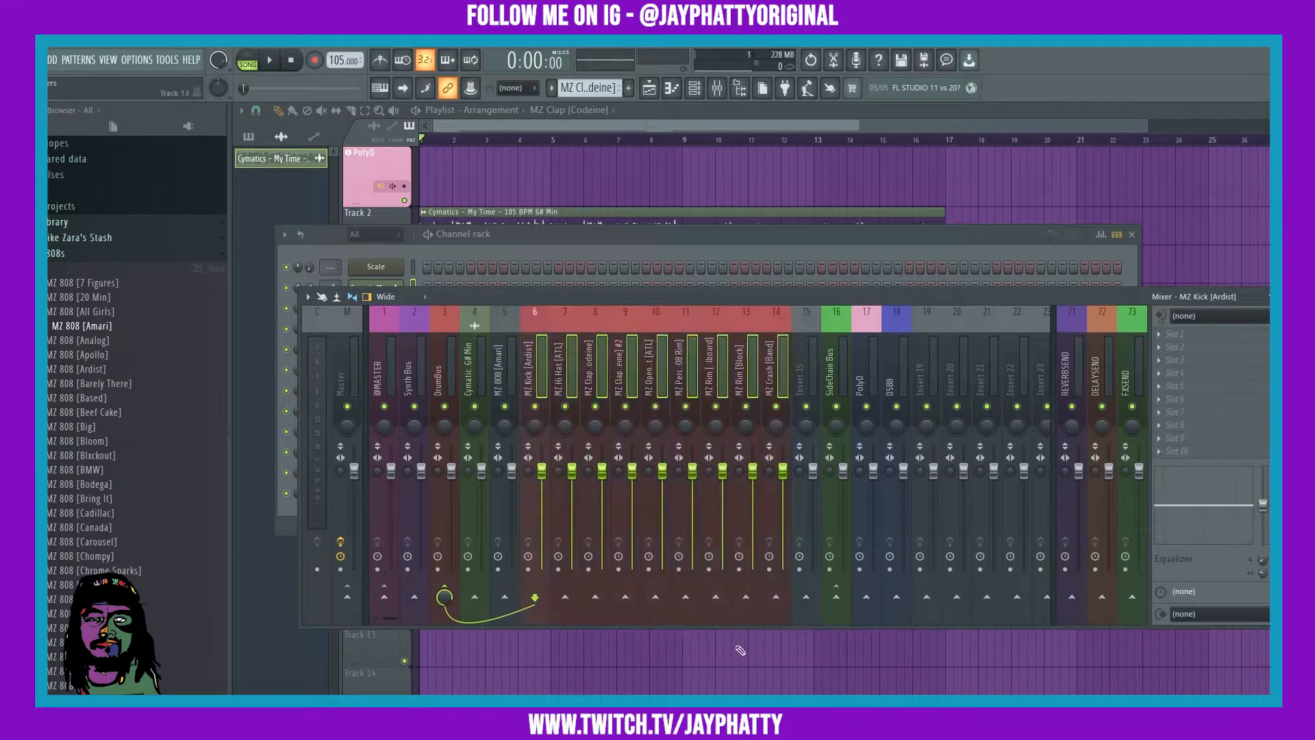
{"action": "left_click", "coordinate": [961, 360]}
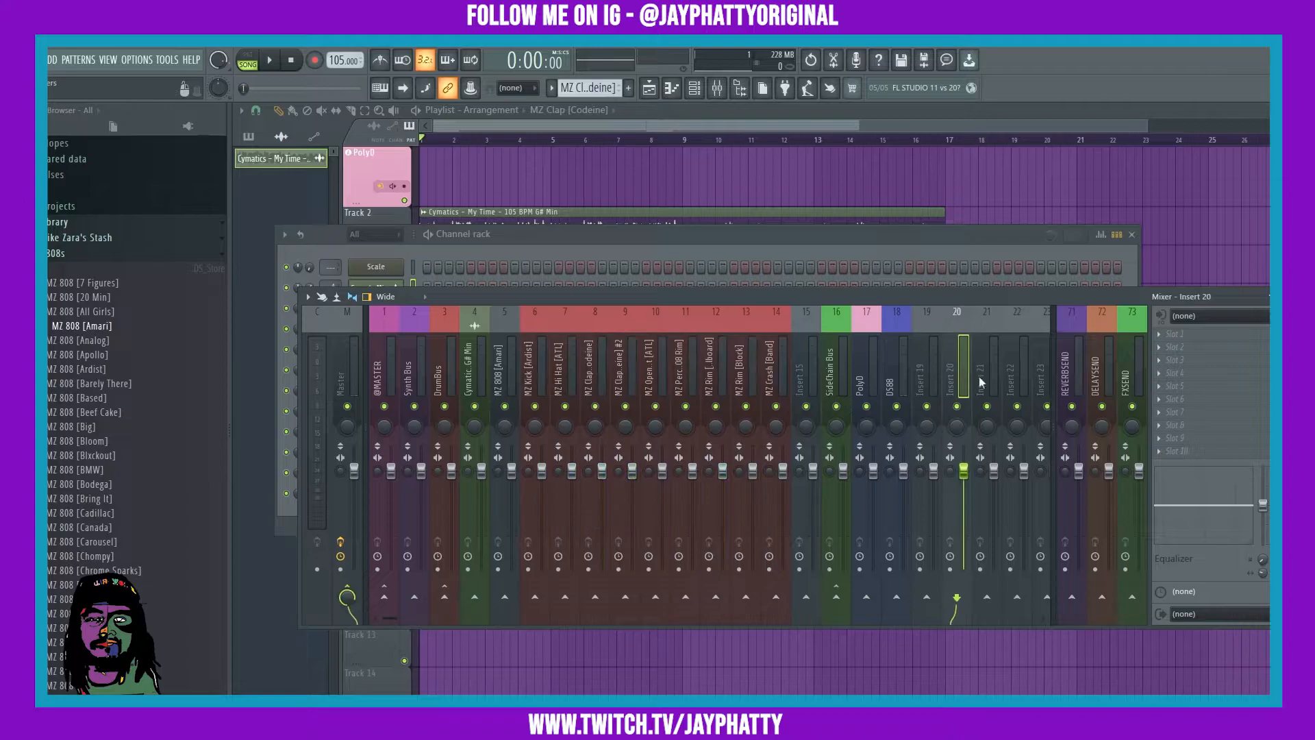
{"action": "right_click", "coordinate": [957, 370]}
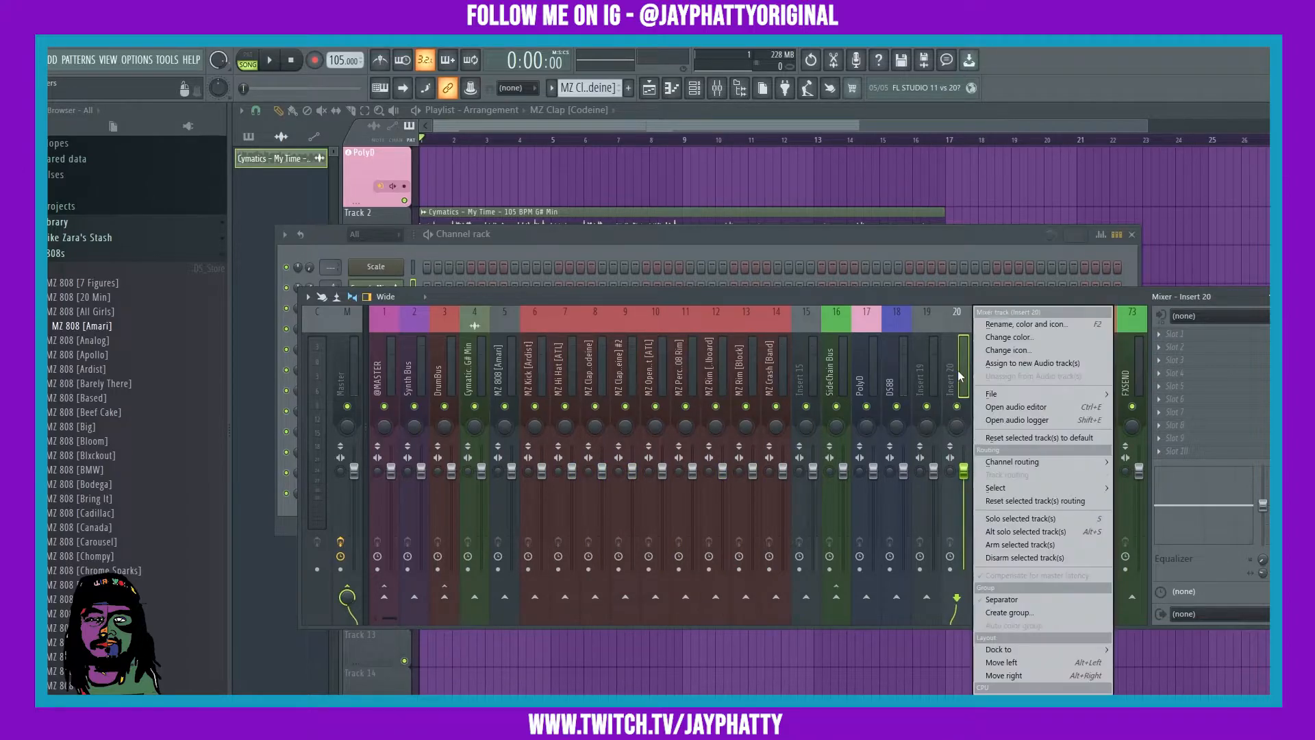
{"action": "left_click", "coordinate": [993, 324]}
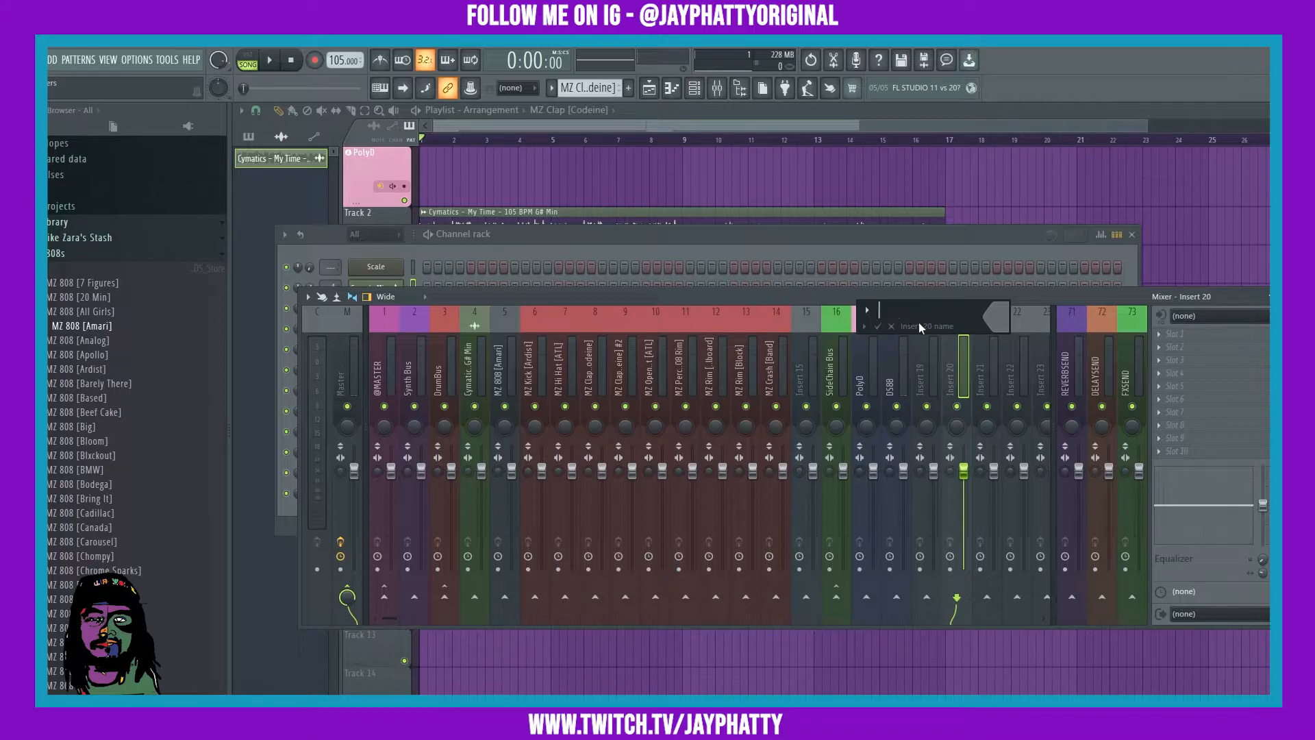
{"action": "type", "text": "DrumBus"}
{"action": "left_click", "coordinate": [998, 328]}
{"action": "left_click", "coordinate": [1239, 310]}
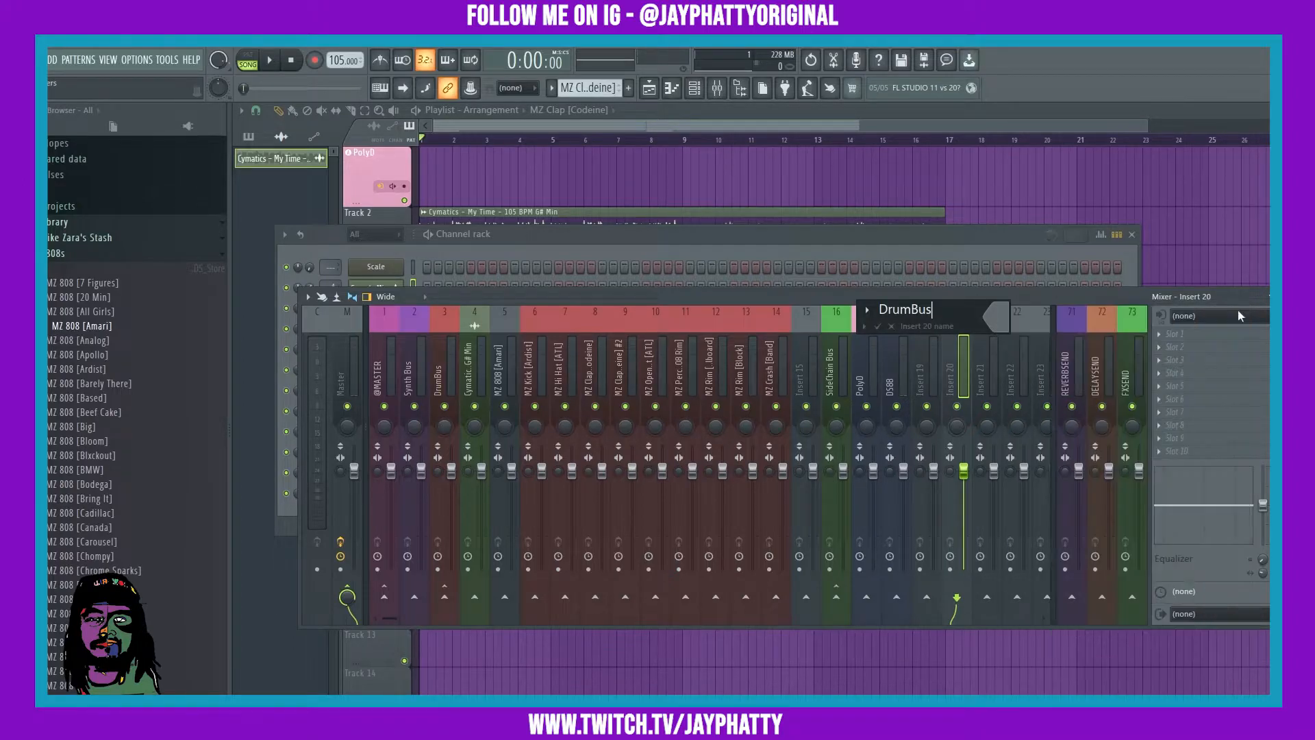
{"action": "left_click", "coordinate": [891, 326]}
{"action": "left_click", "coordinate": [532, 367]}
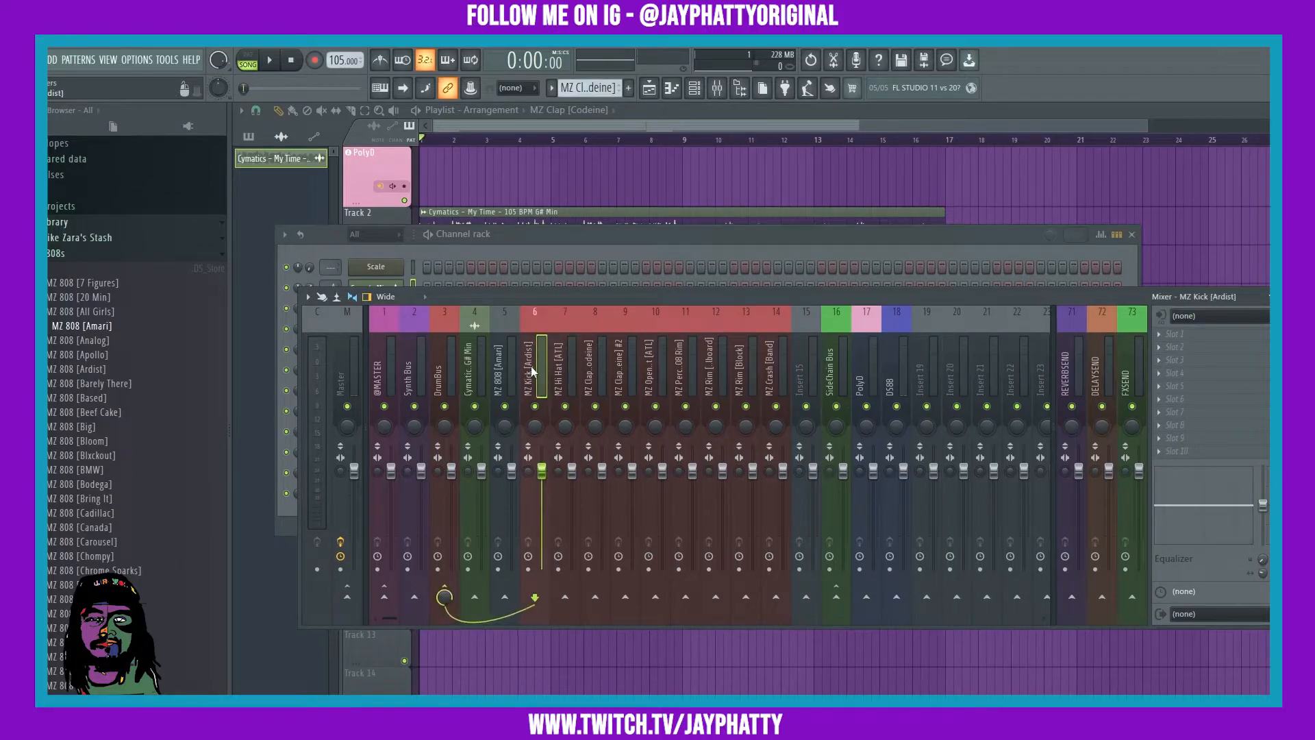
{"action": "left_click", "coordinate": [768, 370]}
Colour the MZ 808 [Amari] mixer track yellow and route it to the SideChain Bus only.
{"action": "left_click", "coordinate": [499, 375]}
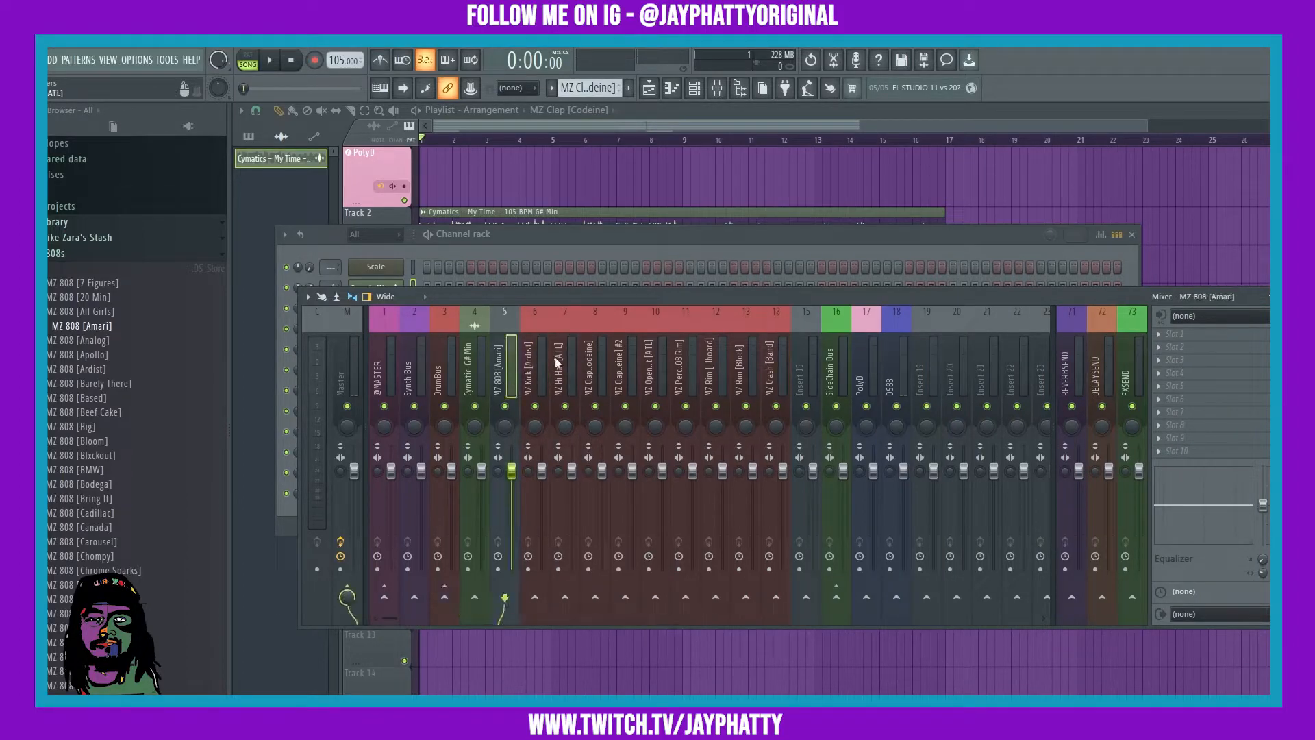
{"action": "right_click", "coordinate": [511, 363]}
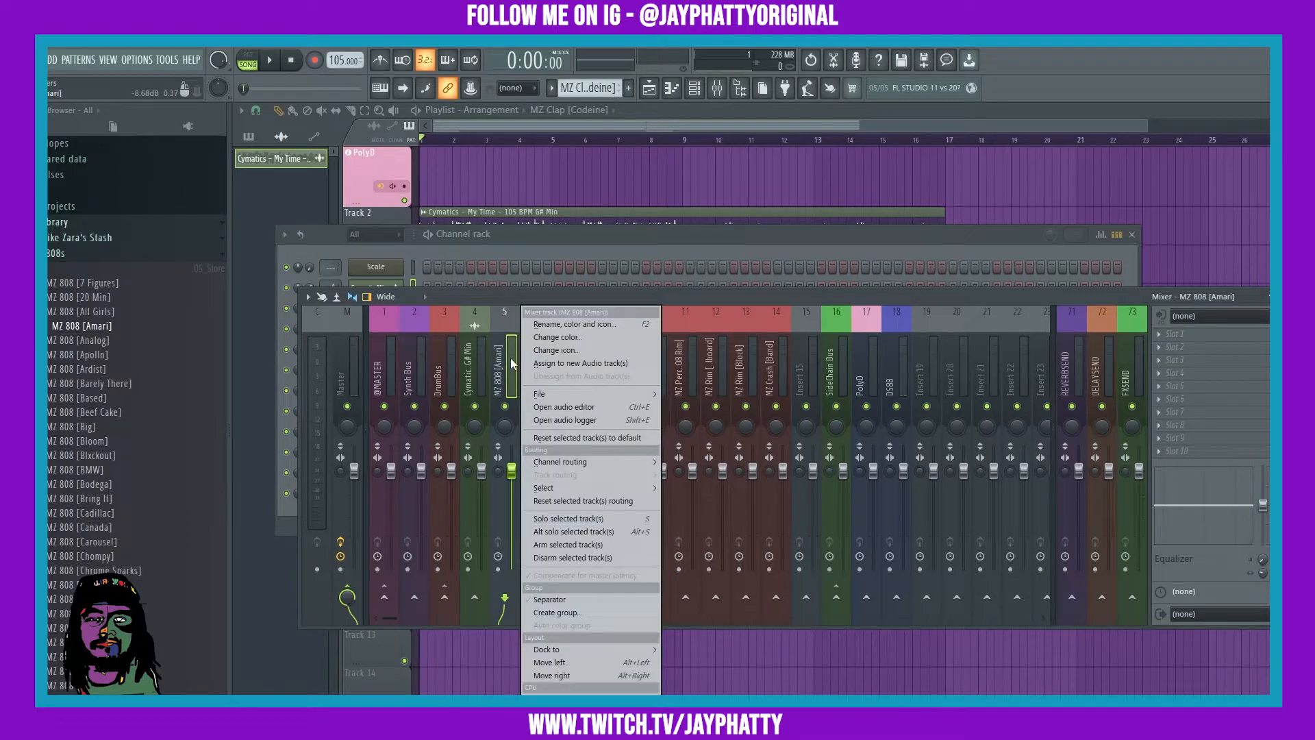
{"action": "left_click", "coordinate": [564, 337]}
{"action": "left_click", "coordinate": [754, 342]}
{"action": "left_click", "coordinate": [749, 635]}
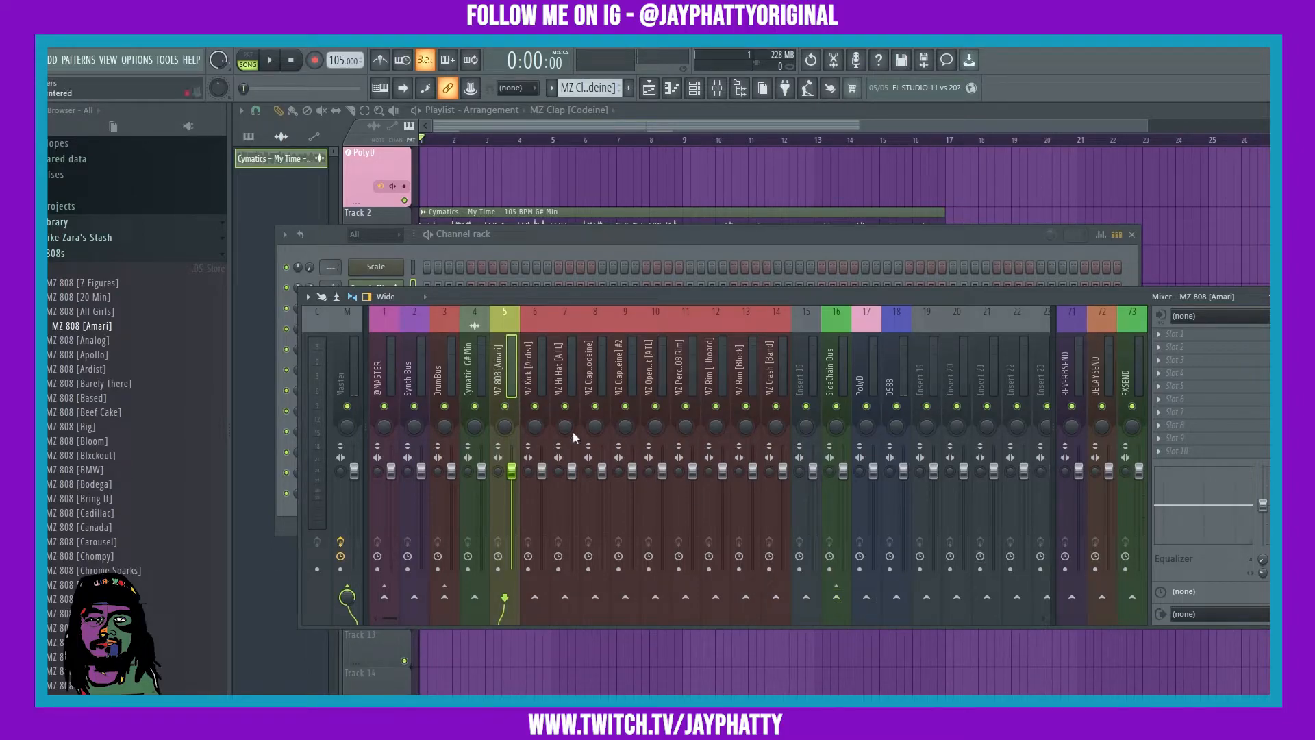
{"action": "right_click", "coordinate": [840, 601]}
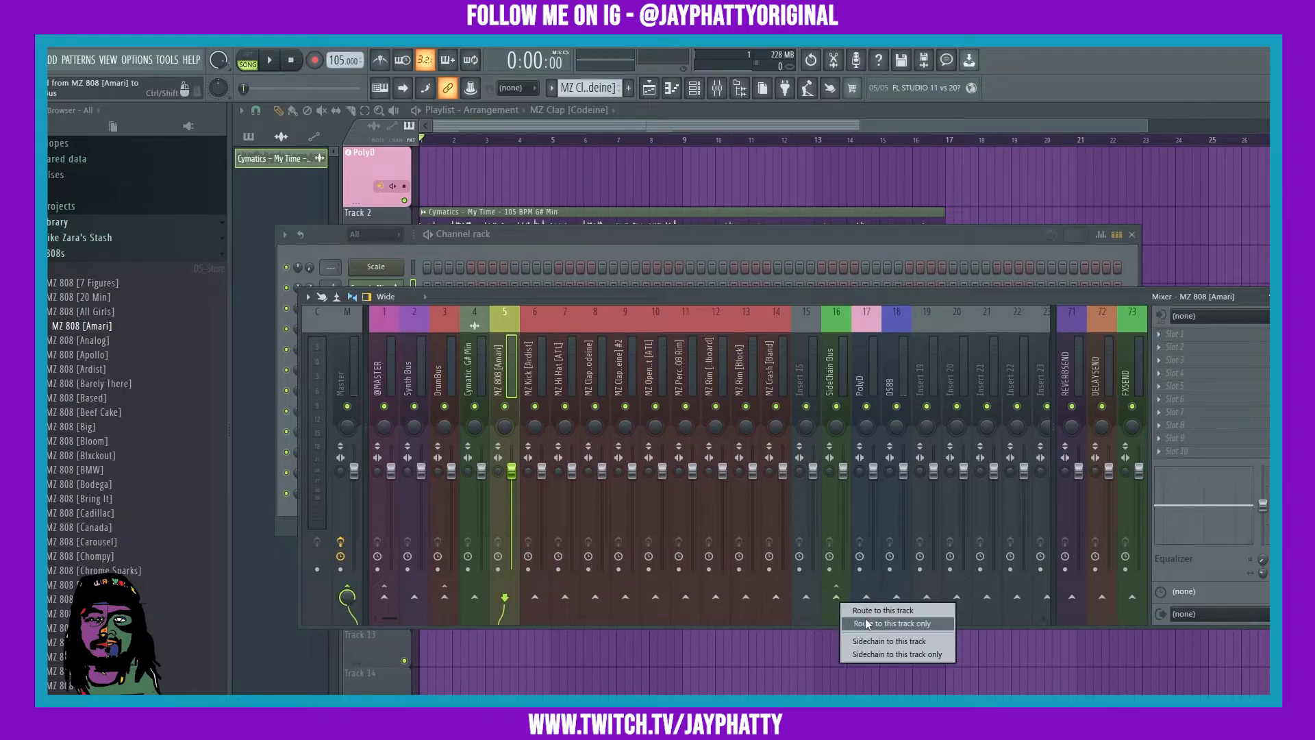
{"action": "left_click", "coordinate": [866, 622]}
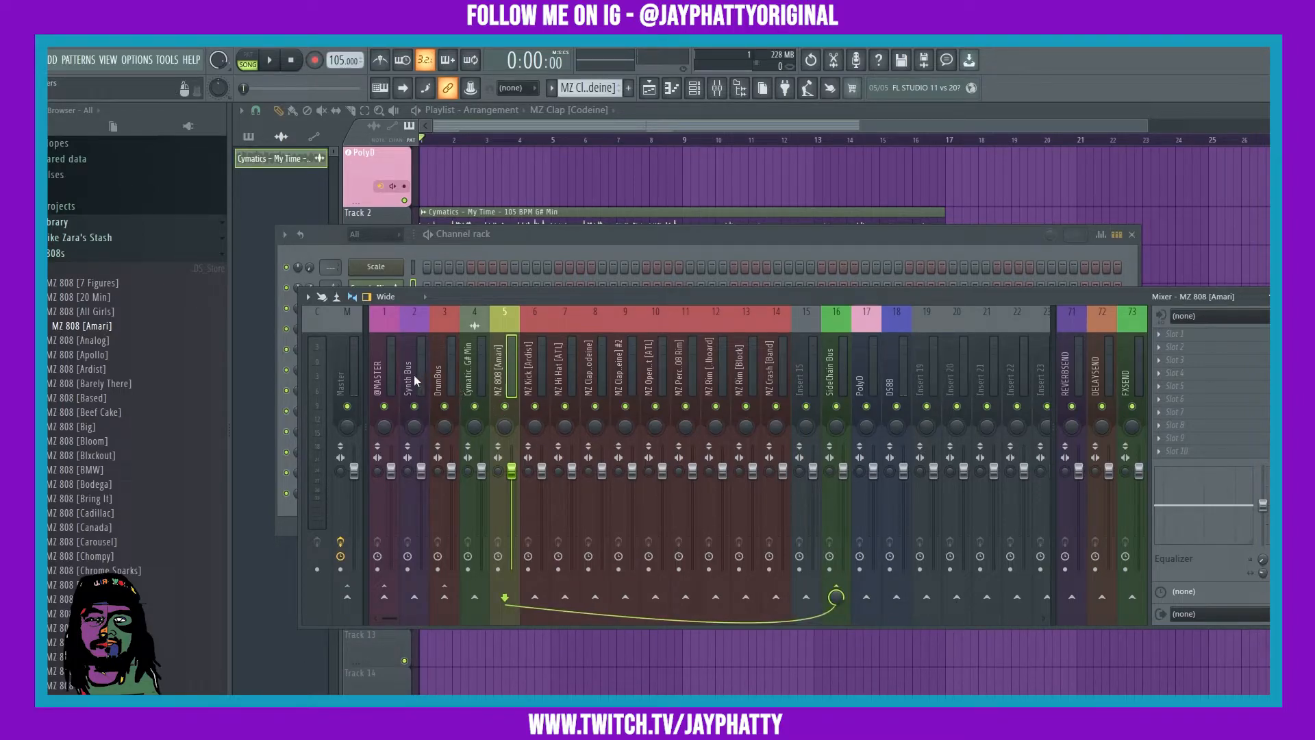
Colour the Cymatics melody loop's mixer track purple.
{"action": "left_click", "coordinate": [473, 381]}
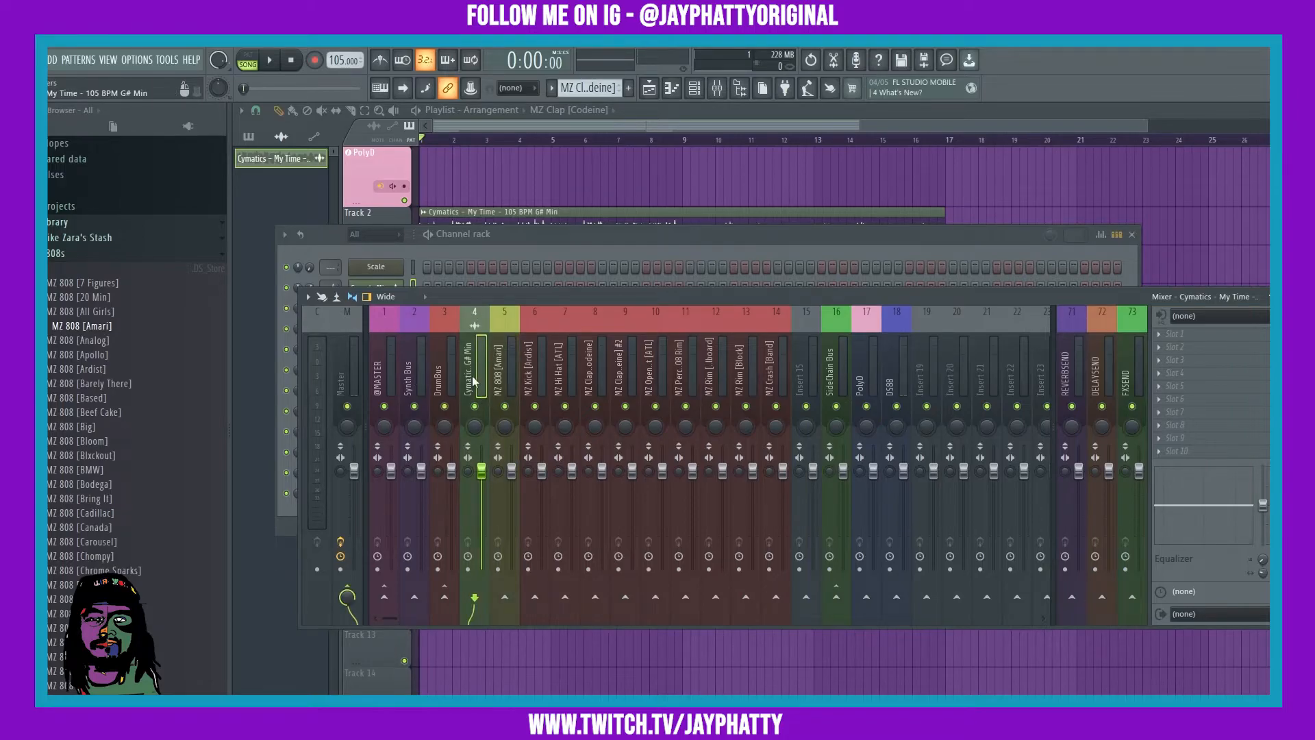
{"action": "right_click", "coordinate": [472, 381]}
{"action": "left_click", "coordinate": [544, 338]}
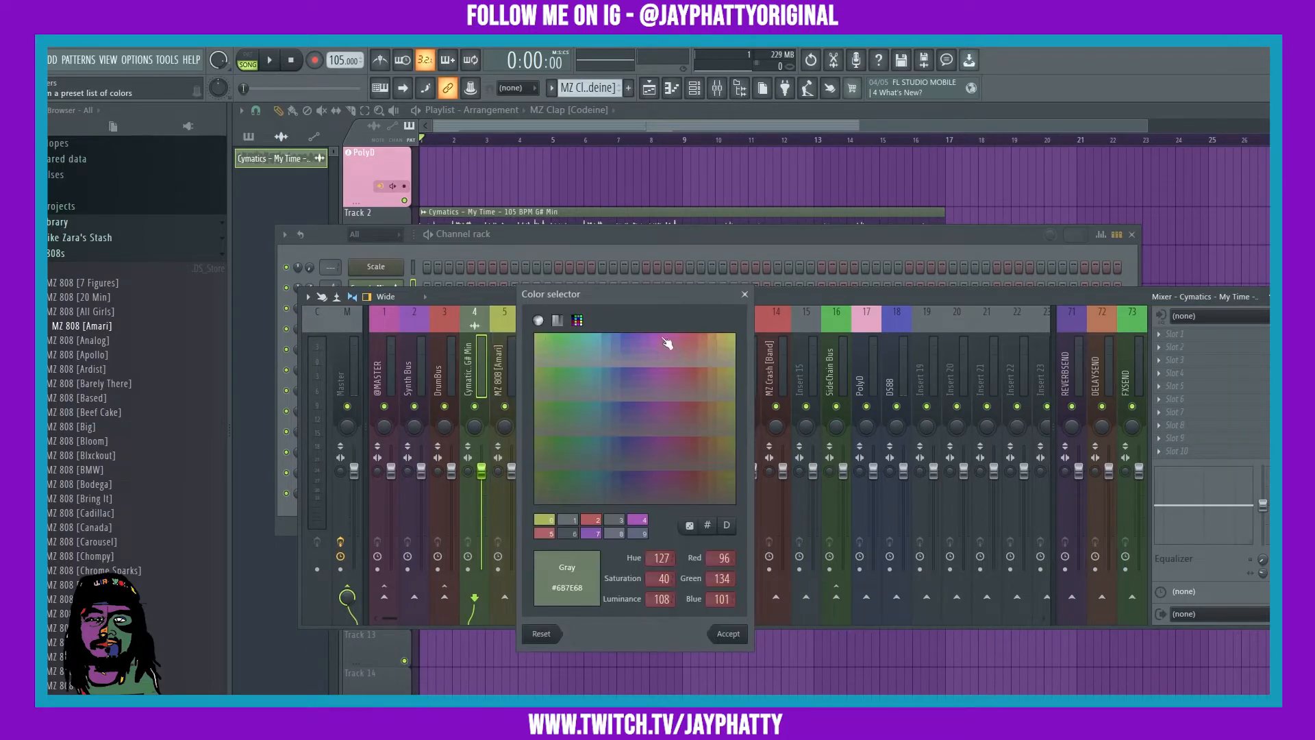
{"action": "left_click", "coordinate": [728, 633]}
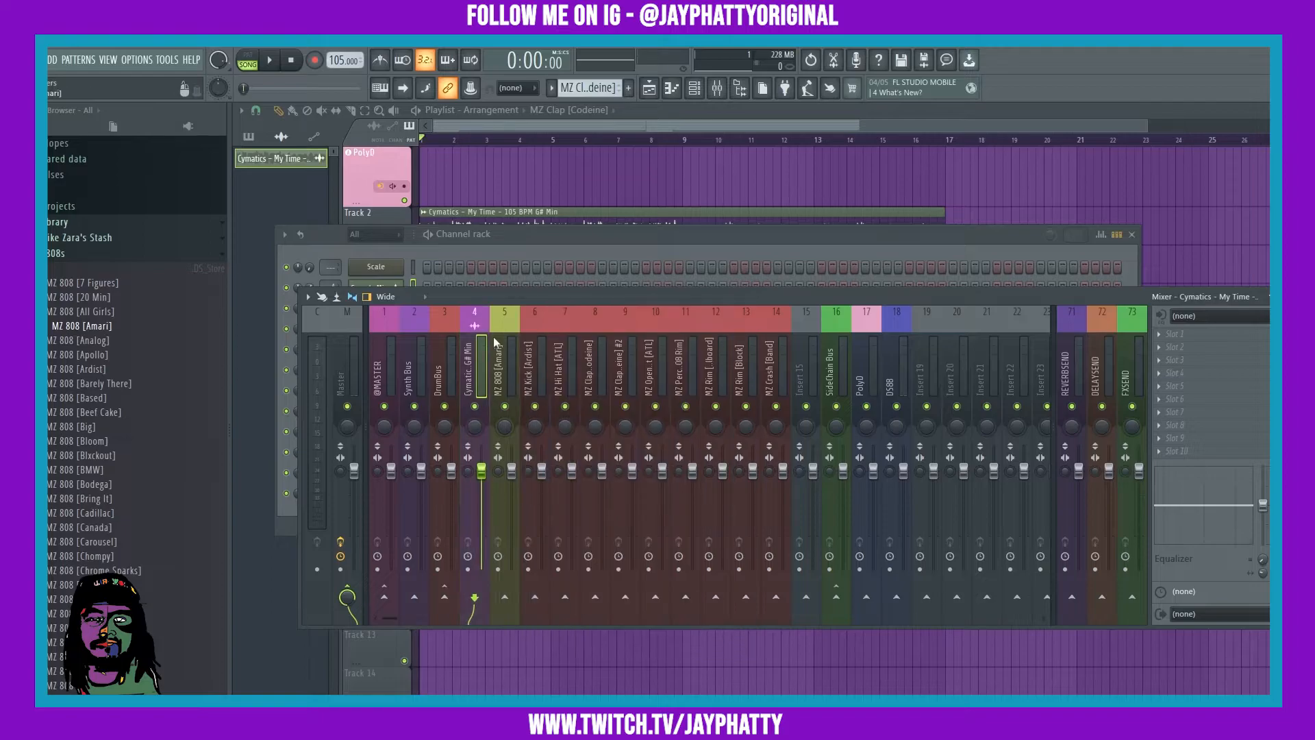
Route the Cymatics melody loop's mixer track to the Synth Bus only.
{"action": "right_click", "coordinate": [414, 596]}
{"action": "left_click", "coordinate": [444, 611]}
{"action": "left_click", "coordinate": [414, 596]}
{"action": "right_click", "coordinate": [416, 598]}
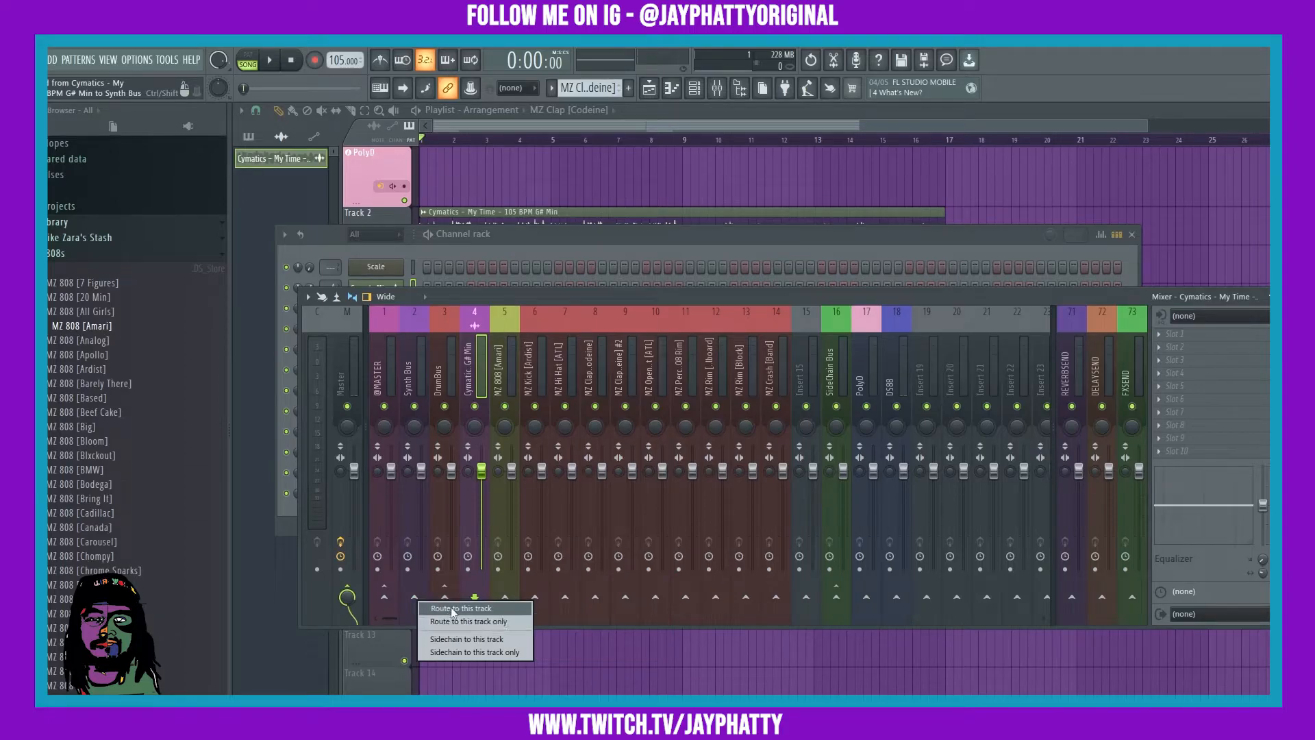
{"action": "left_click", "coordinate": [442, 608]}
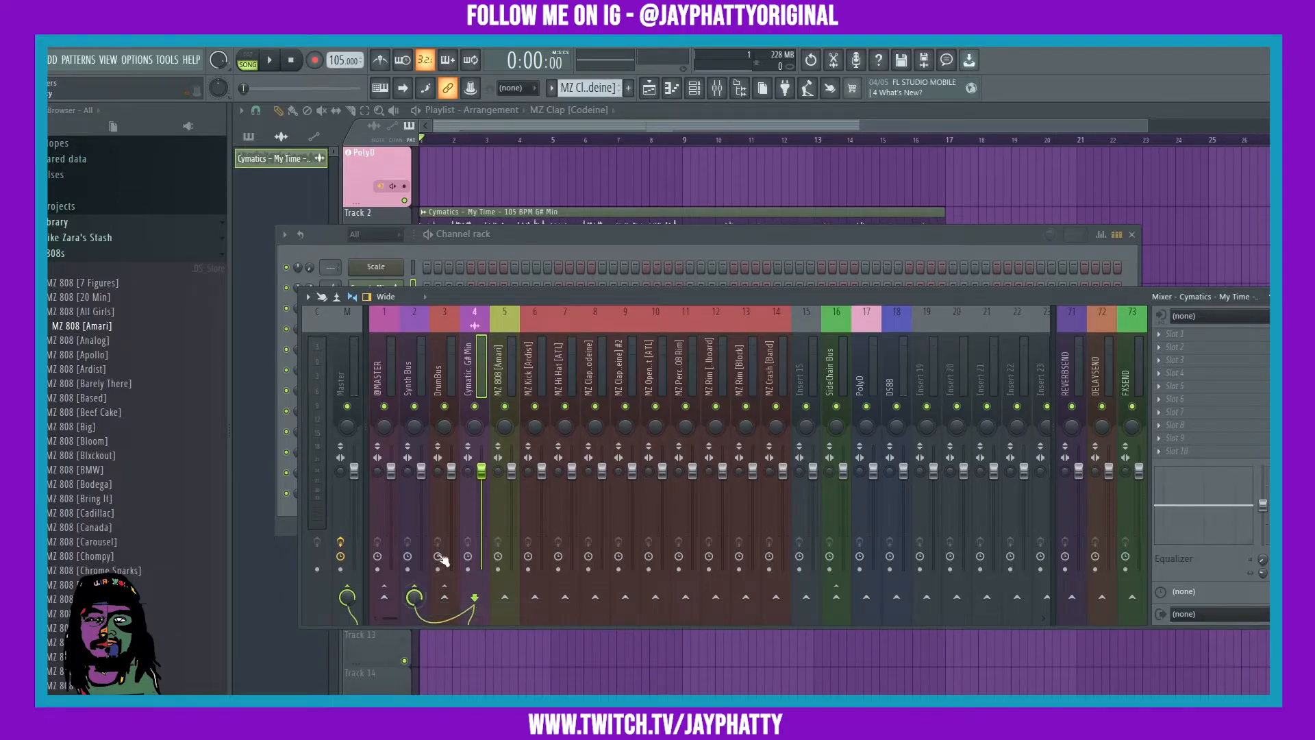
{"action": "left_click", "coordinate": [418, 595]}
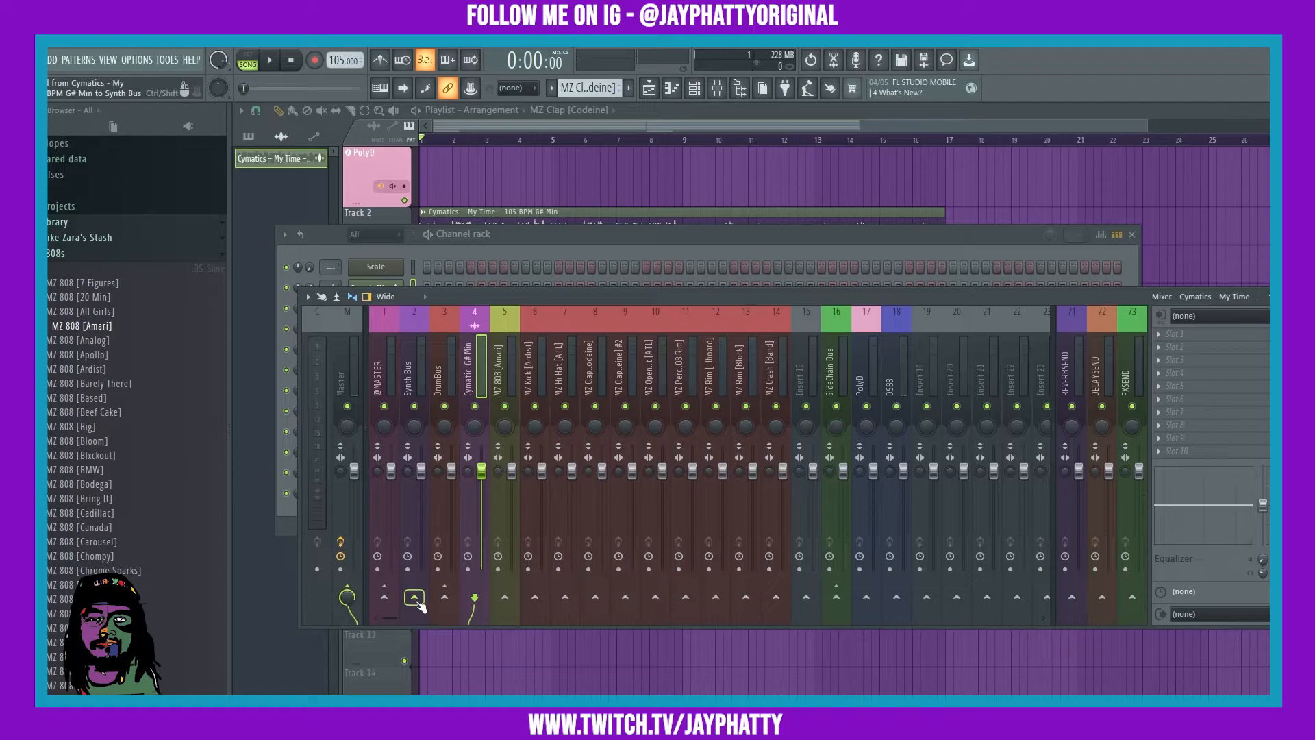
{"action": "right_click", "coordinate": [418, 603]}
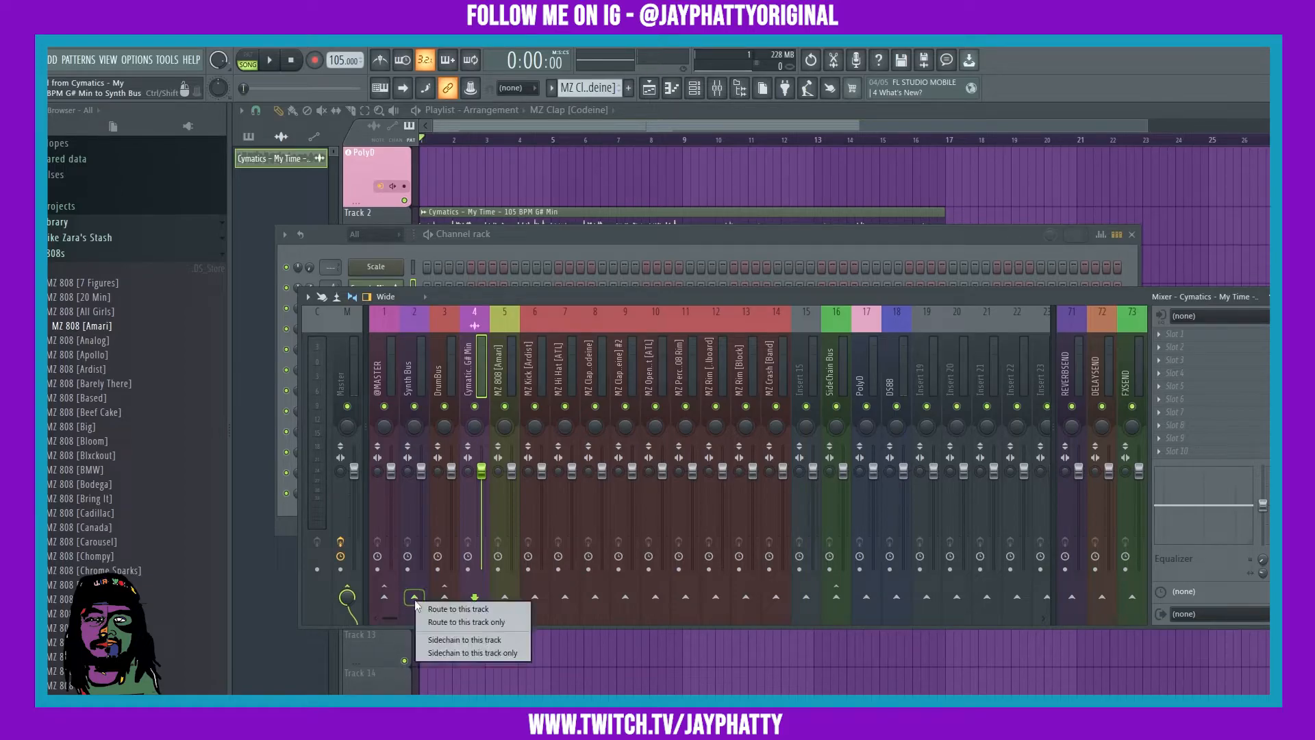
{"action": "left_click", "coordinate": [463, 624]}
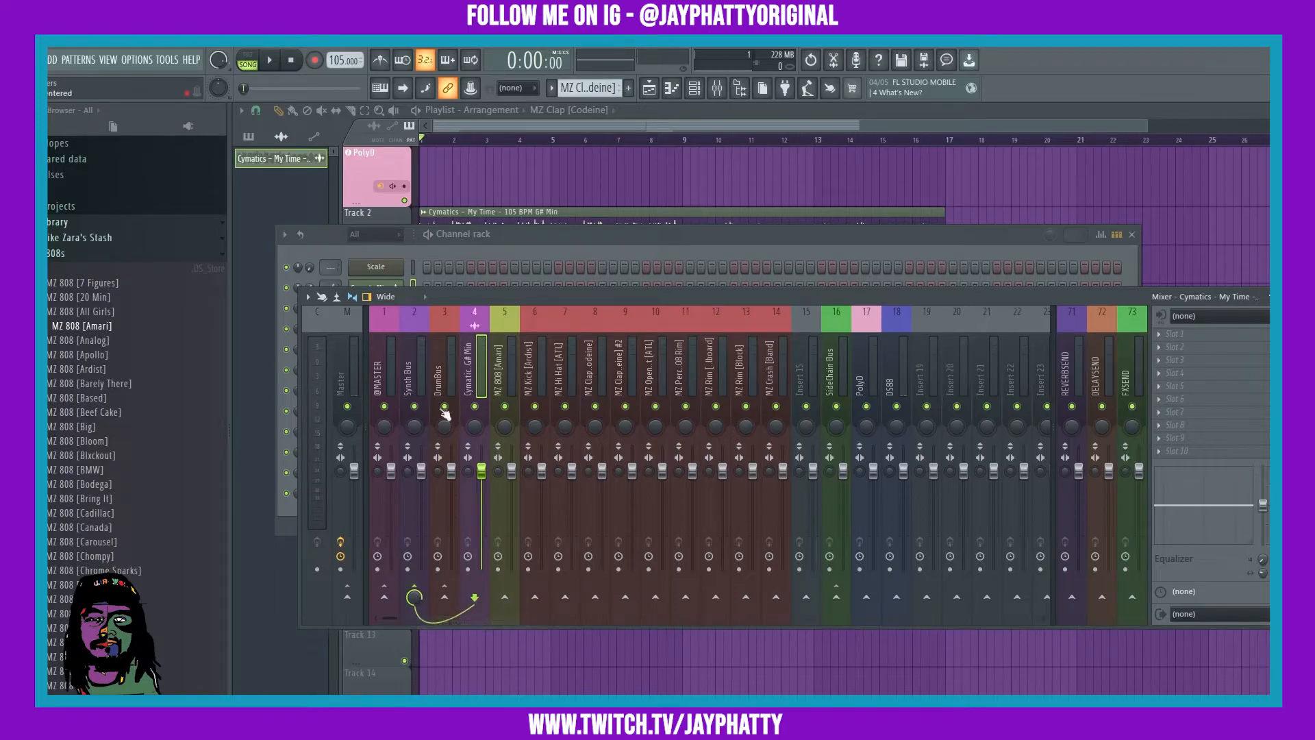
Sidechain the MZ Kick [Ardist] mixer track to the SideChain Bus, keeping its DrumBus routing.
{"action": "left_click", "coordinate": [420, 368]}
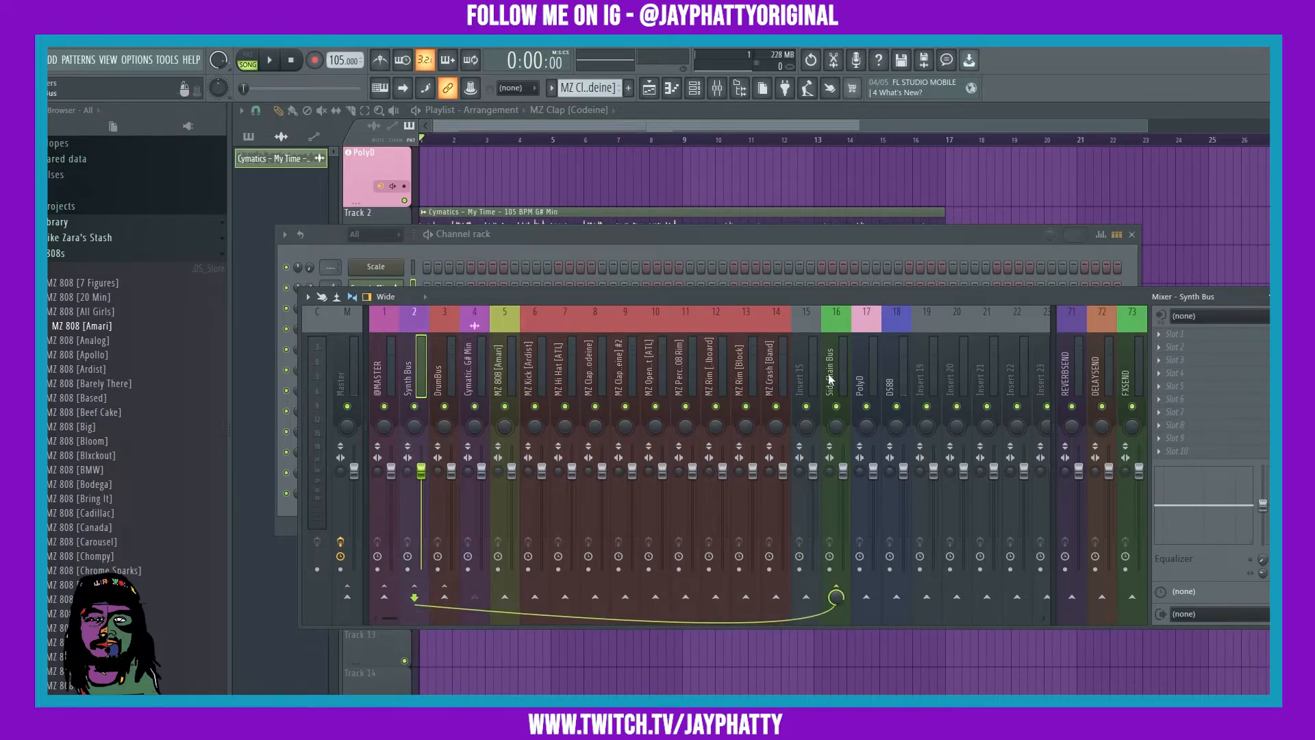
{"action": "left_click", "coordinate": [505, 368]}
{"action": "left_click", "coordinate": [420, 367]}
{"action": "left_click", "coordinate": [538, 366]}
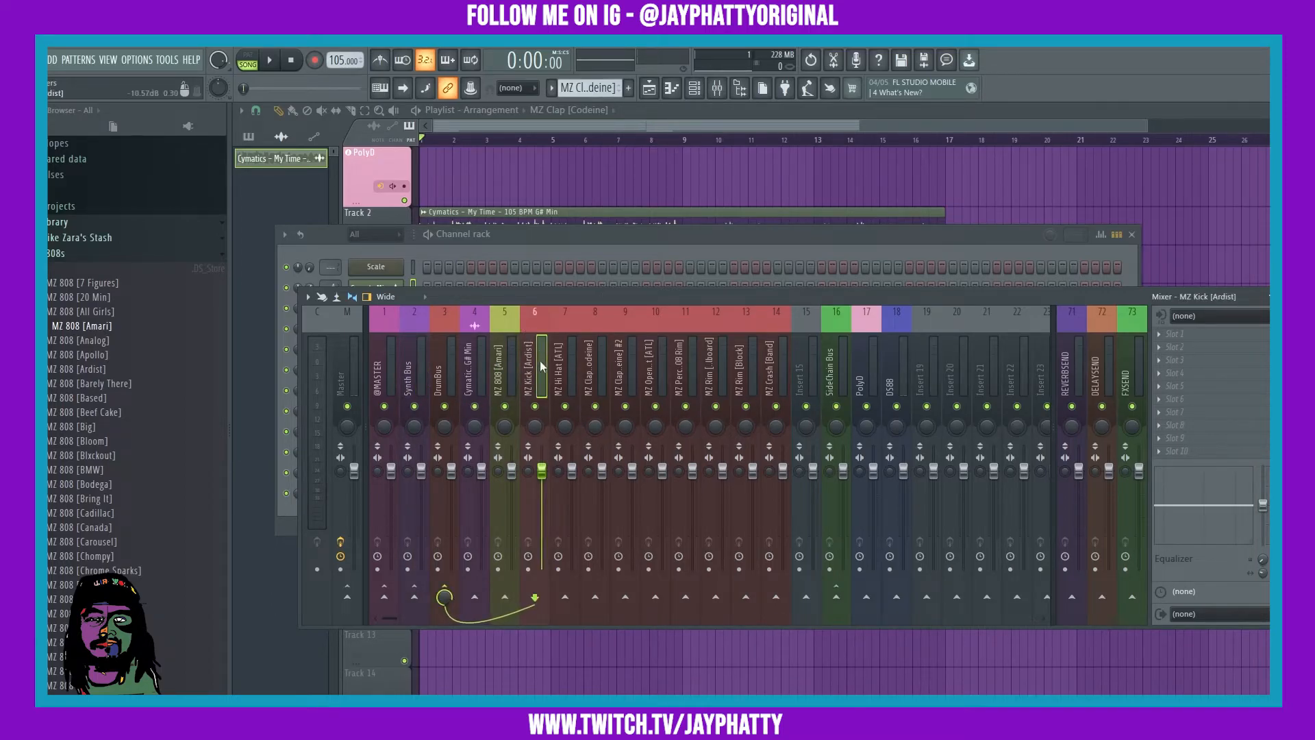
{"action": "right_click", "coordinate": [837, 596]}
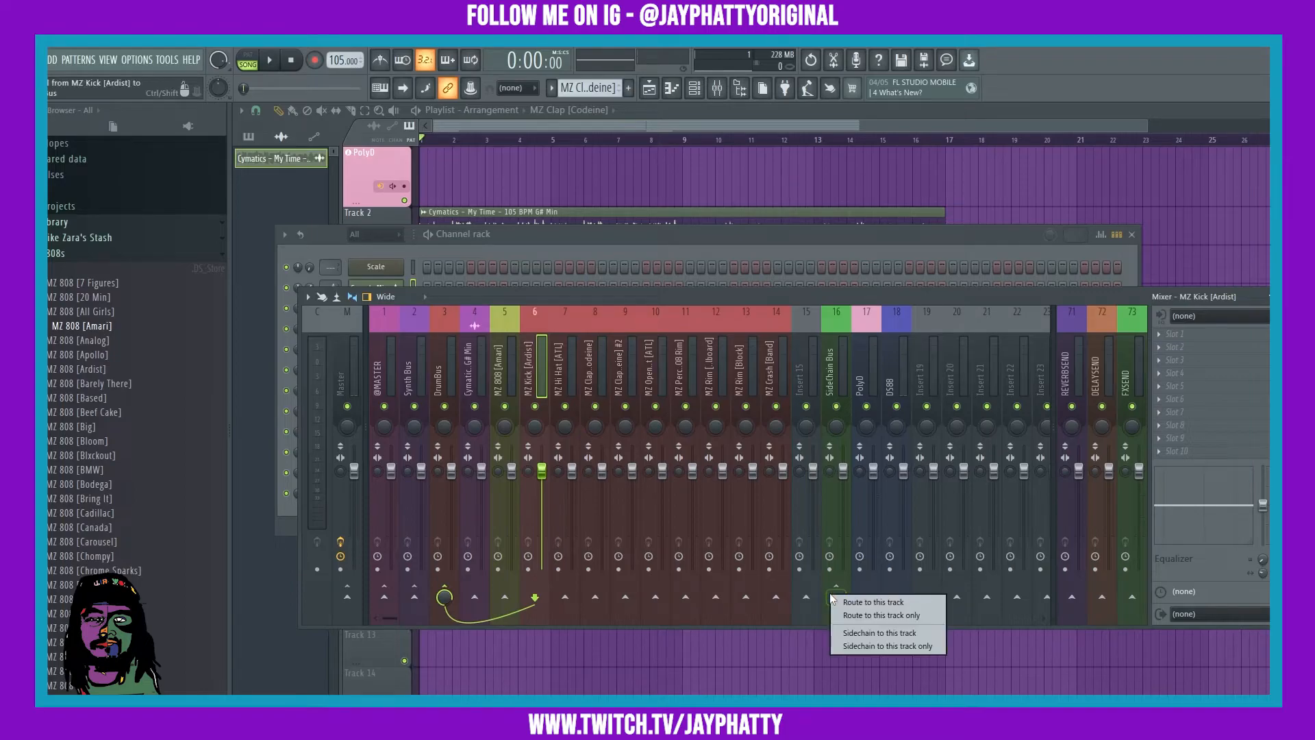
{"action": "left_click", "coordinate": [862, 632]}
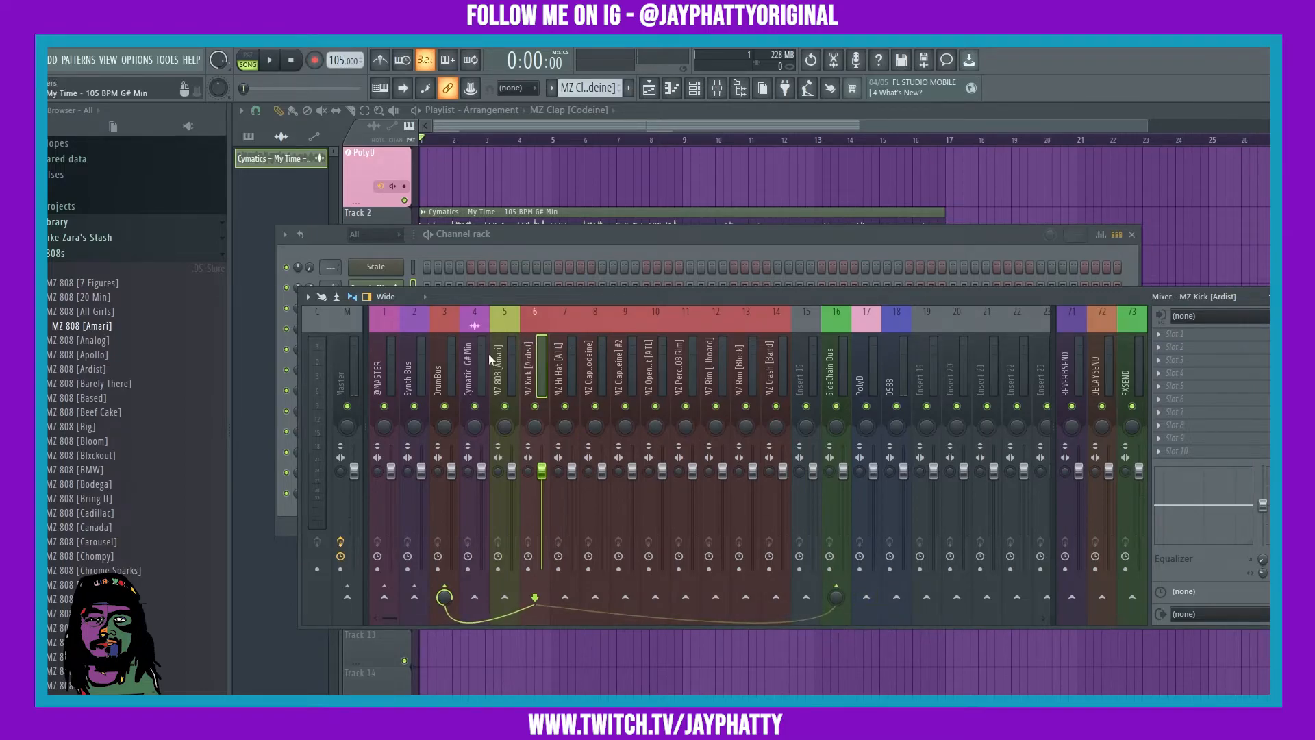